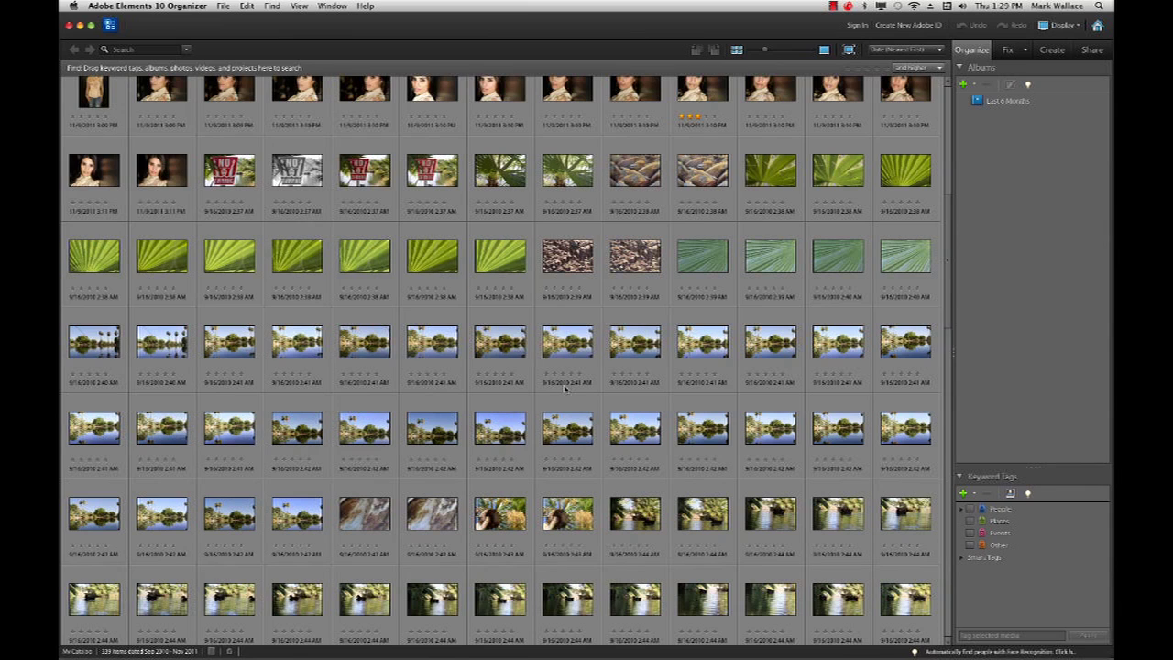
Step: View the lake photo with the palm trees enlarged on its own and in full screen, and leave full screen
left_click(568, 428)
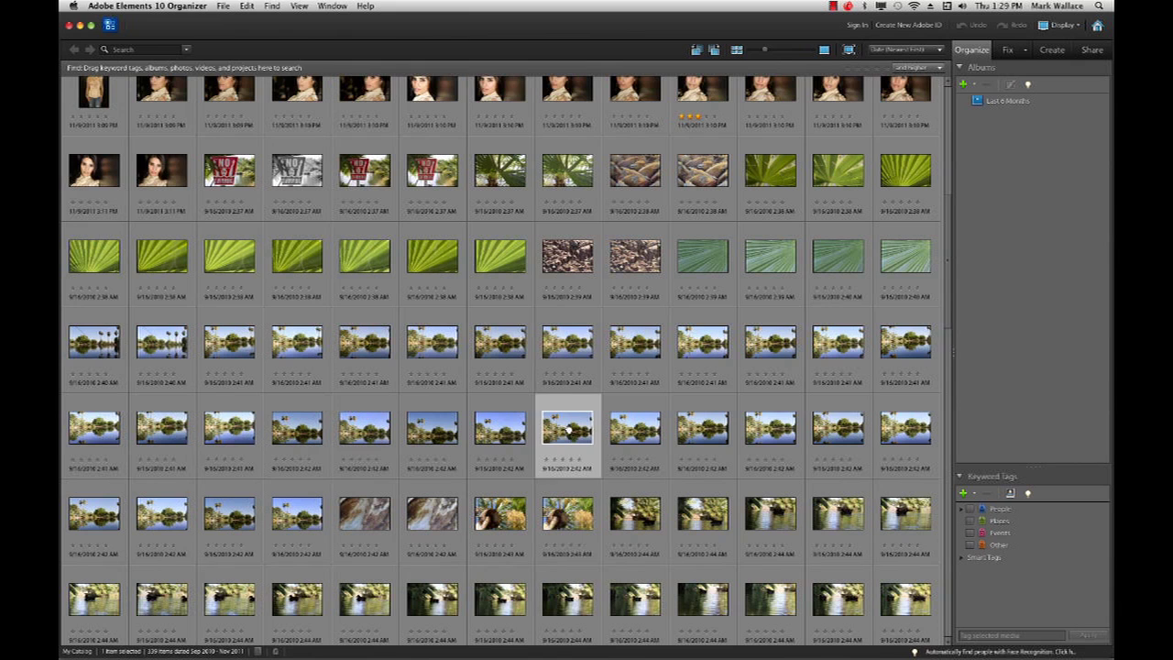
double_click(568, 428)
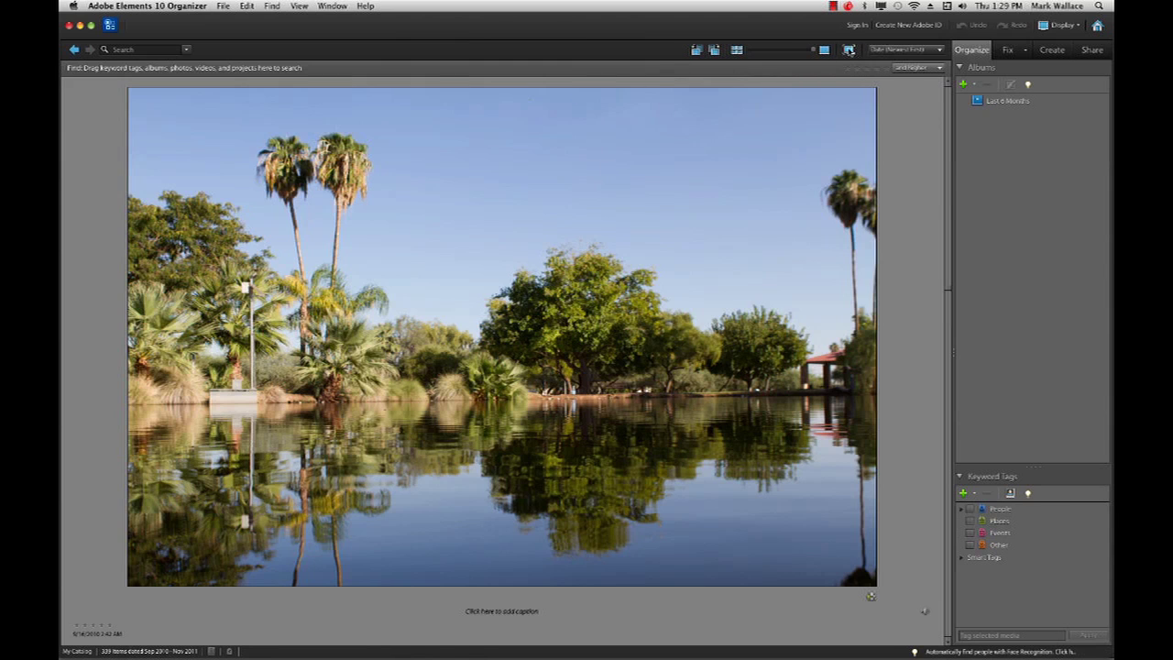
left_click(848, 50)
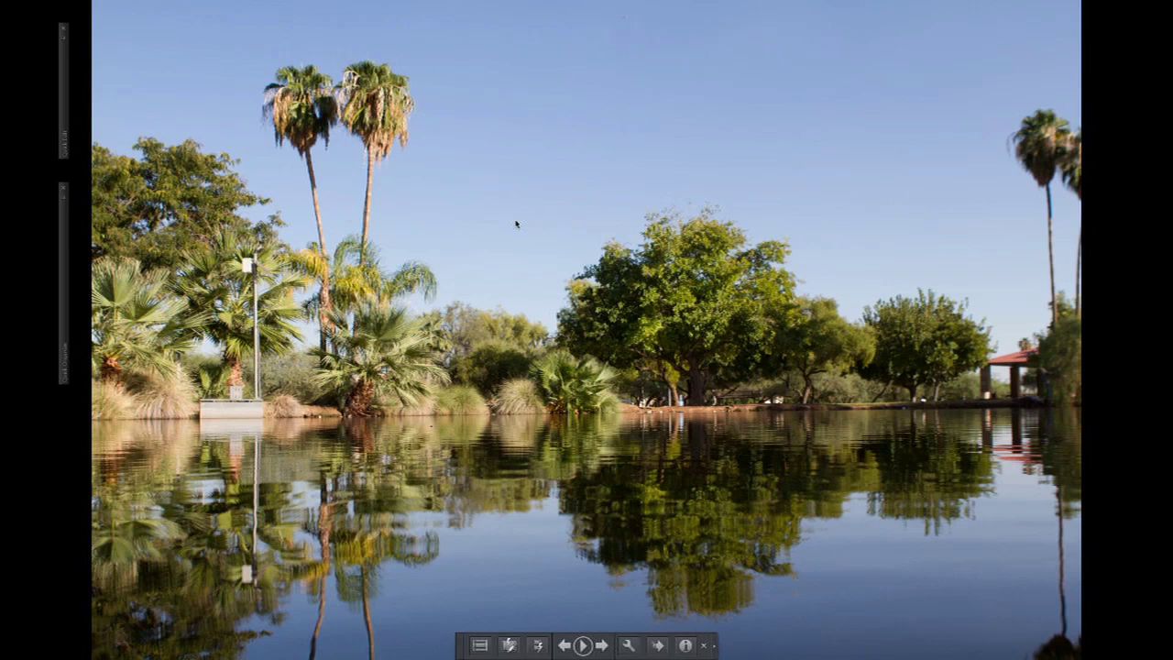
key("Escape")
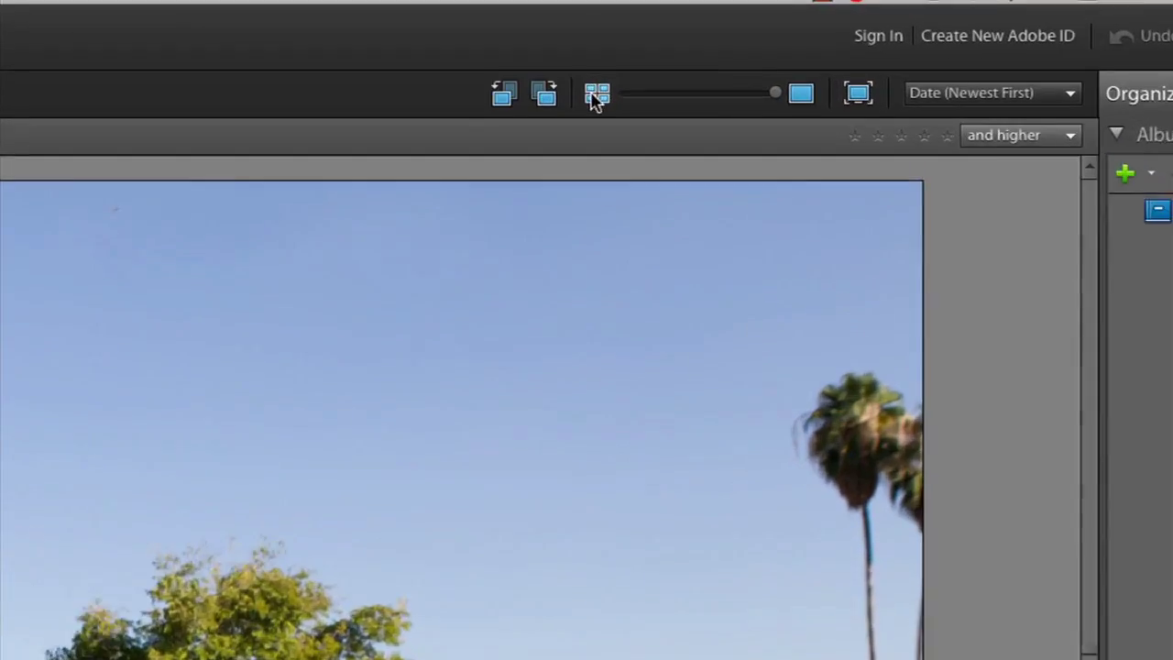
Step: Return to the thumbnail grid and enlarge the thumbnails to nine per row
left_click(737, 50)
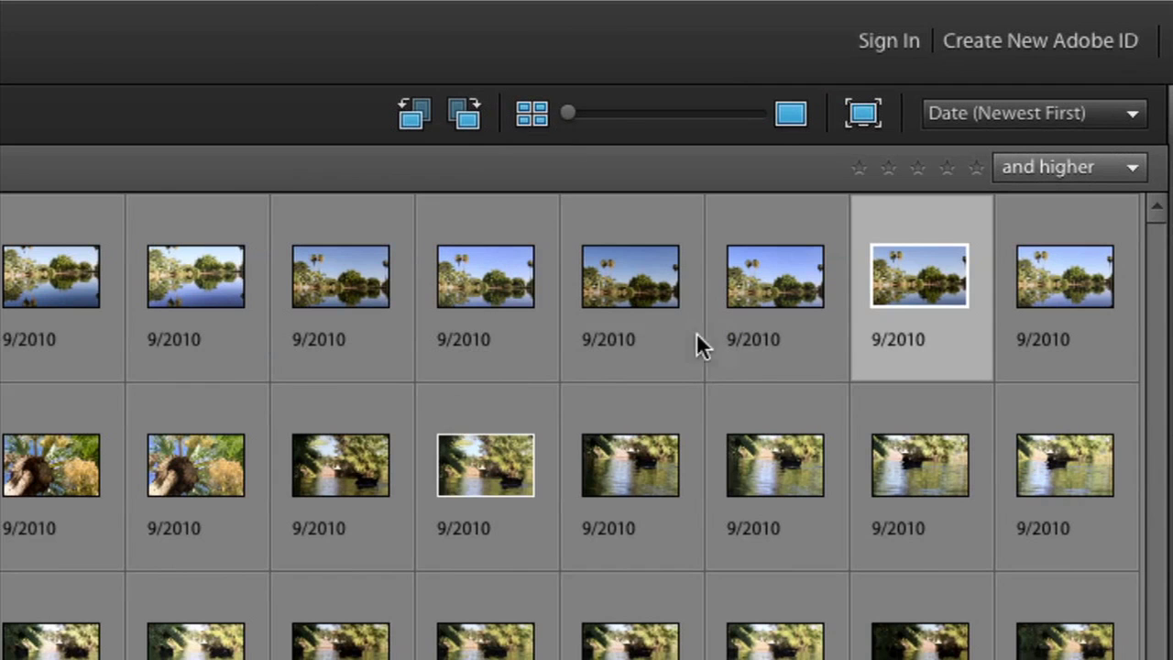
left_click(609, 117)
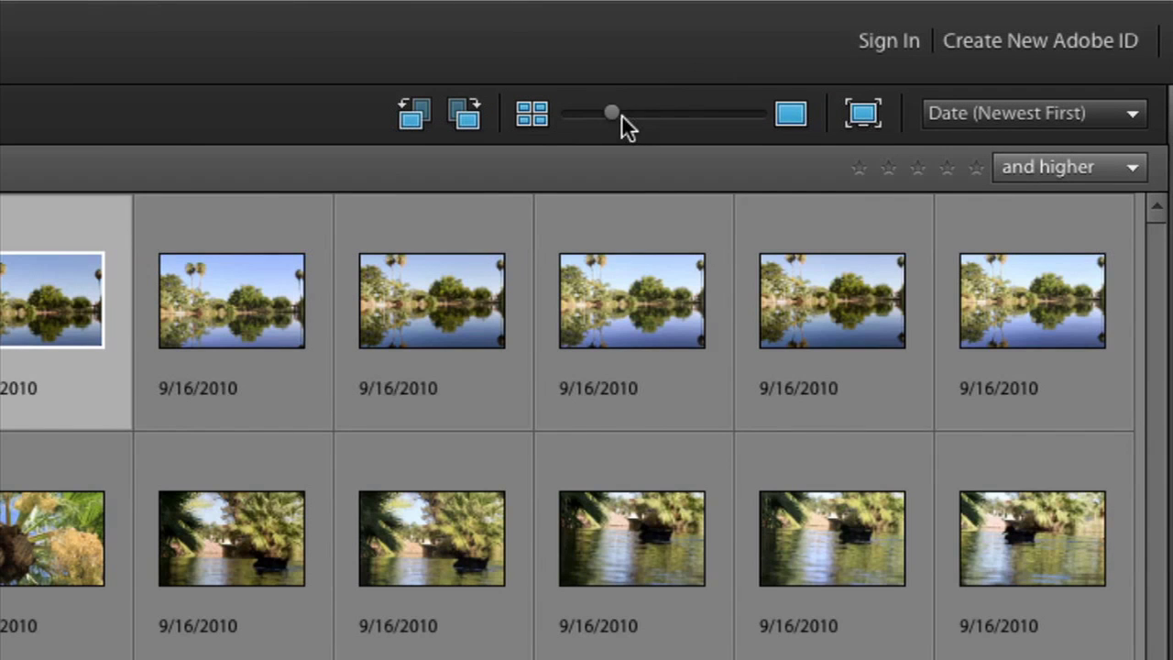
left_click_drag(622, 117, 667, 118)
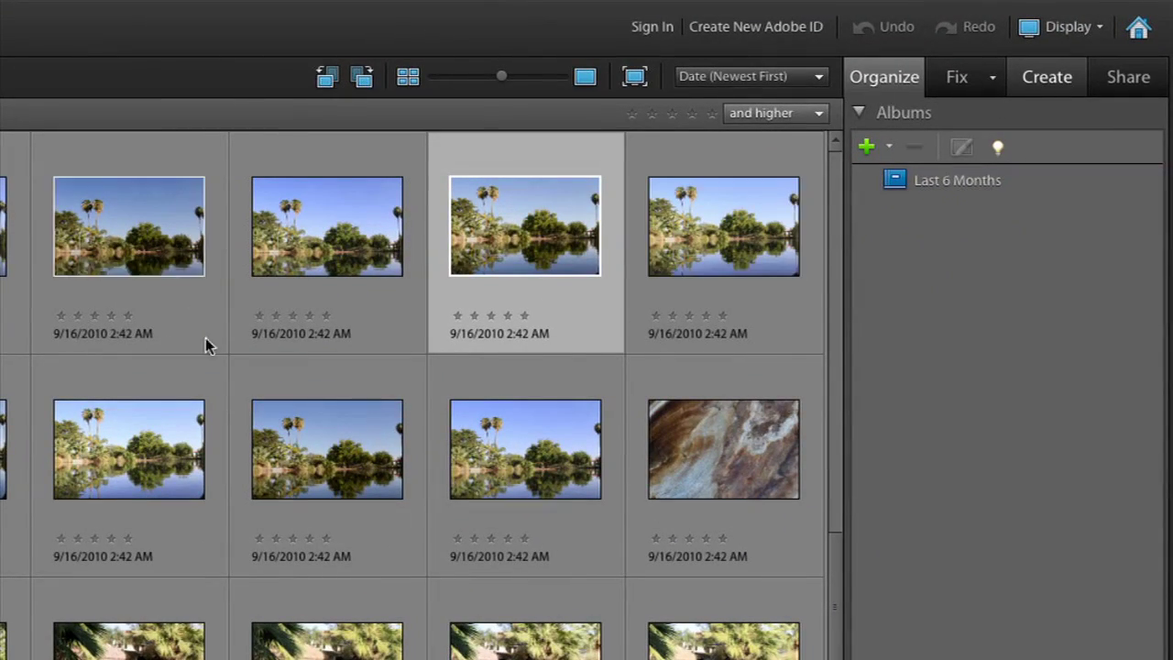
Step: Look through the Fix, Create and Share options, including the additional creation options
left_click(964, 79)
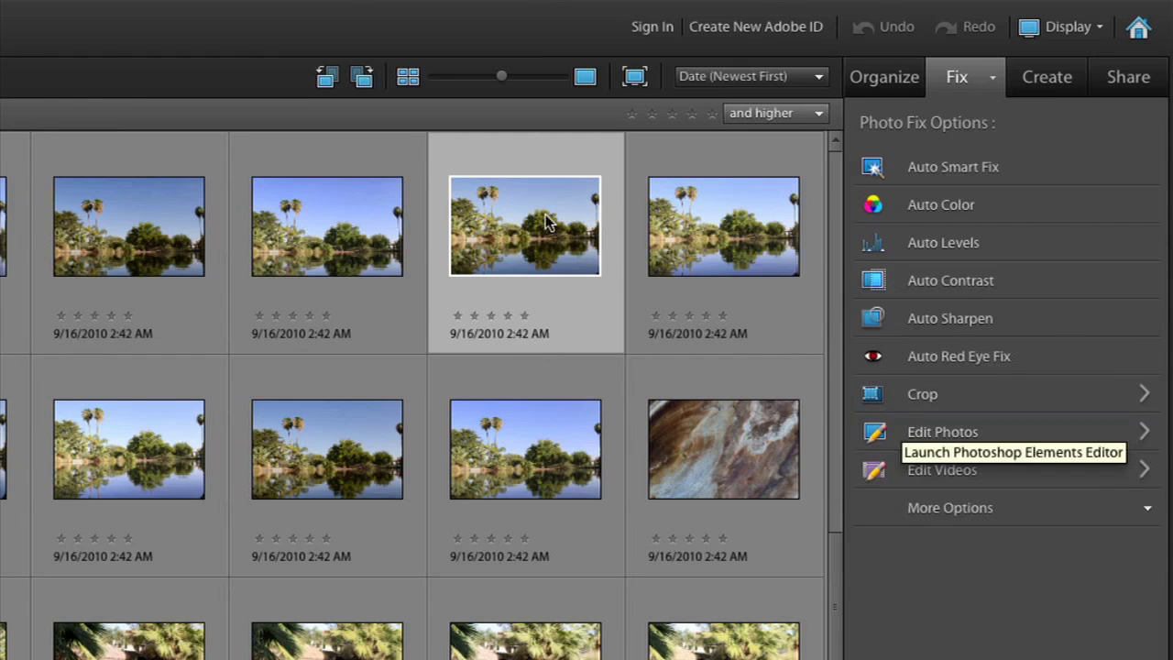
left_click(1050, 91)
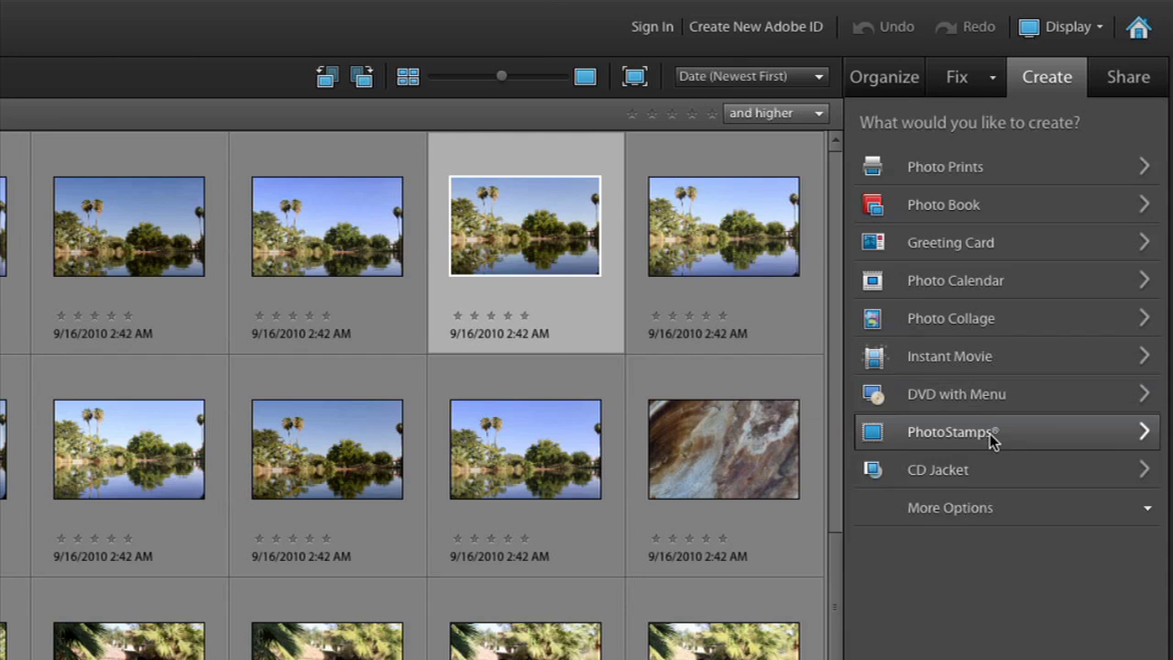
left_click(967, 513)
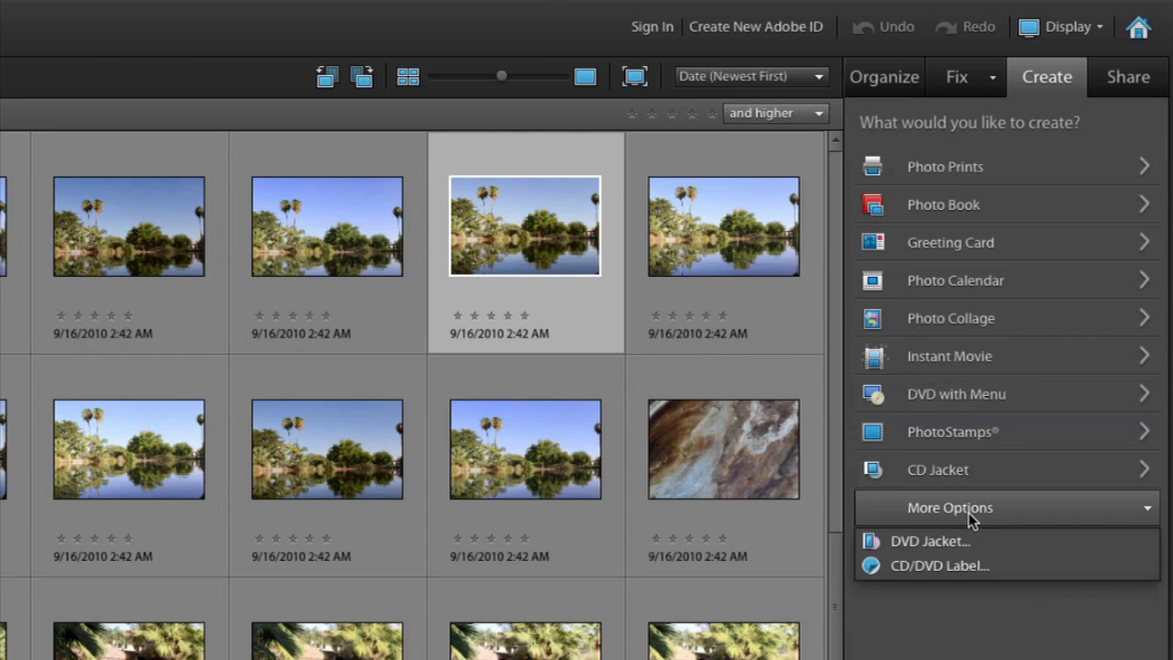
left_click(954, 631)
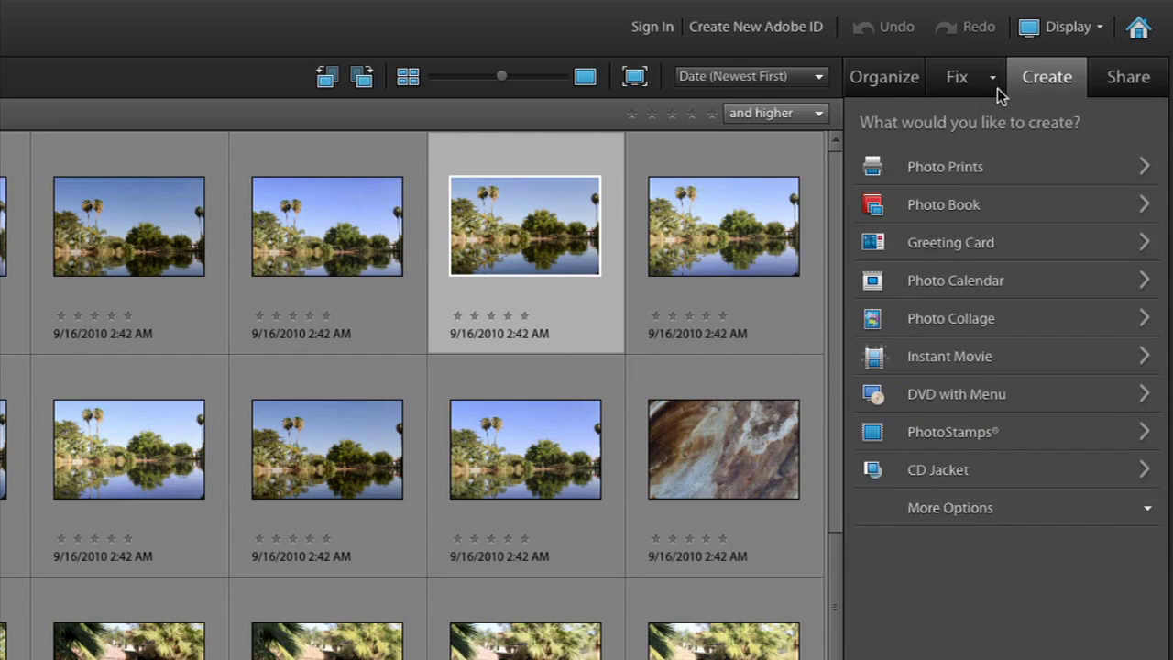
left_click(723, 315)
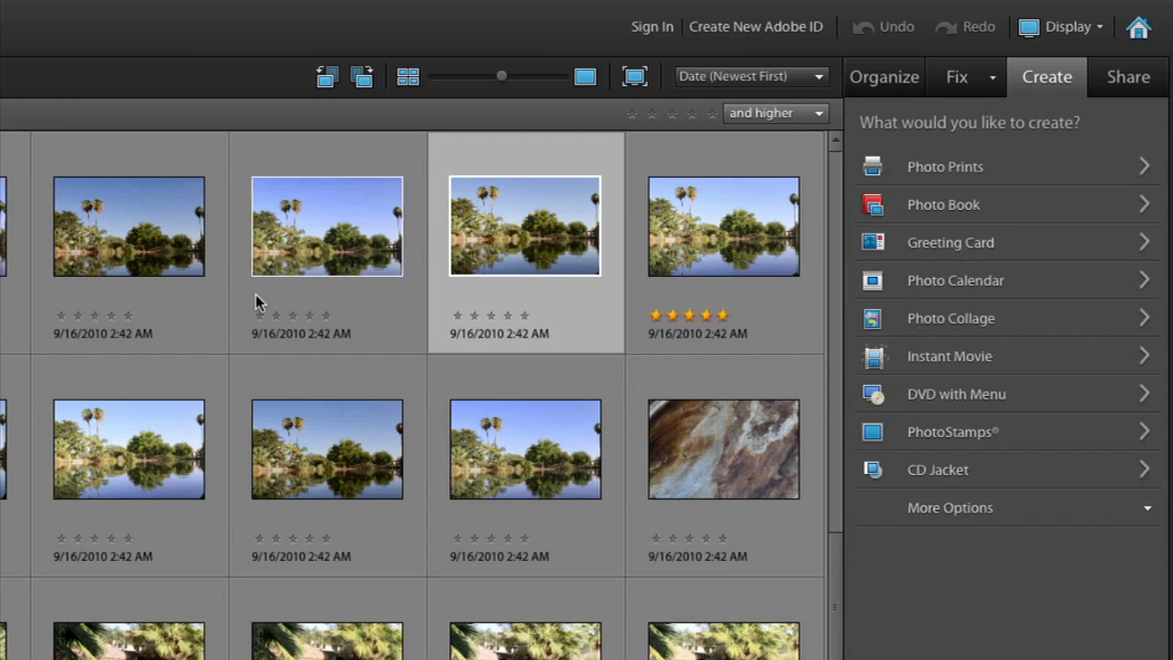
left_click(1125, 79)
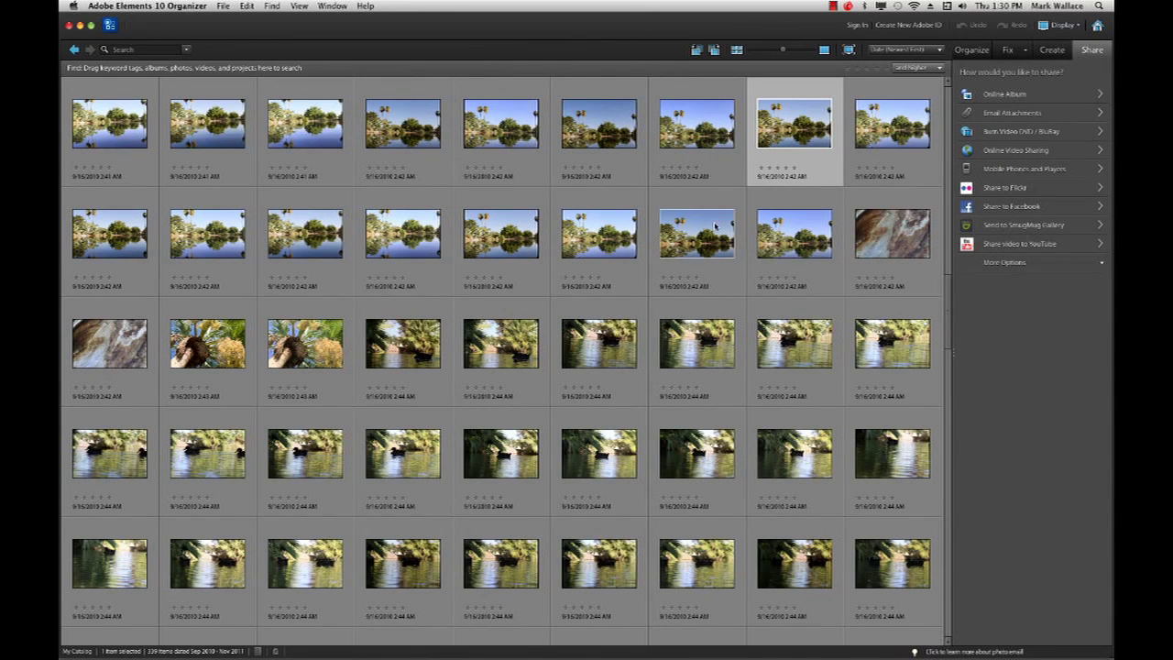
Step: Open the three-star portrait dated 11/9/2011 3:10 PM for editing in the Photoshop Elements Editor
scroll(716, 227, "down", 1)
scroll(716, 229, "down", 2)
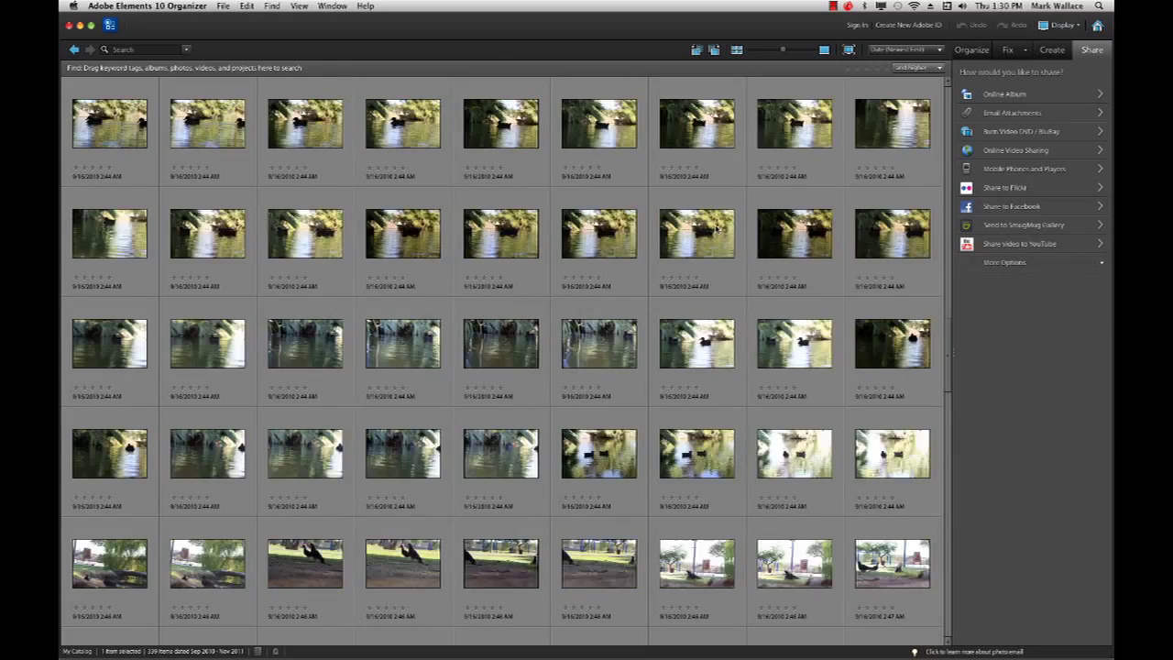
scroll(716, 227, "down", 3)
scroll(715, 227, "up", 3)
scroll(715, 228, "up", 15)
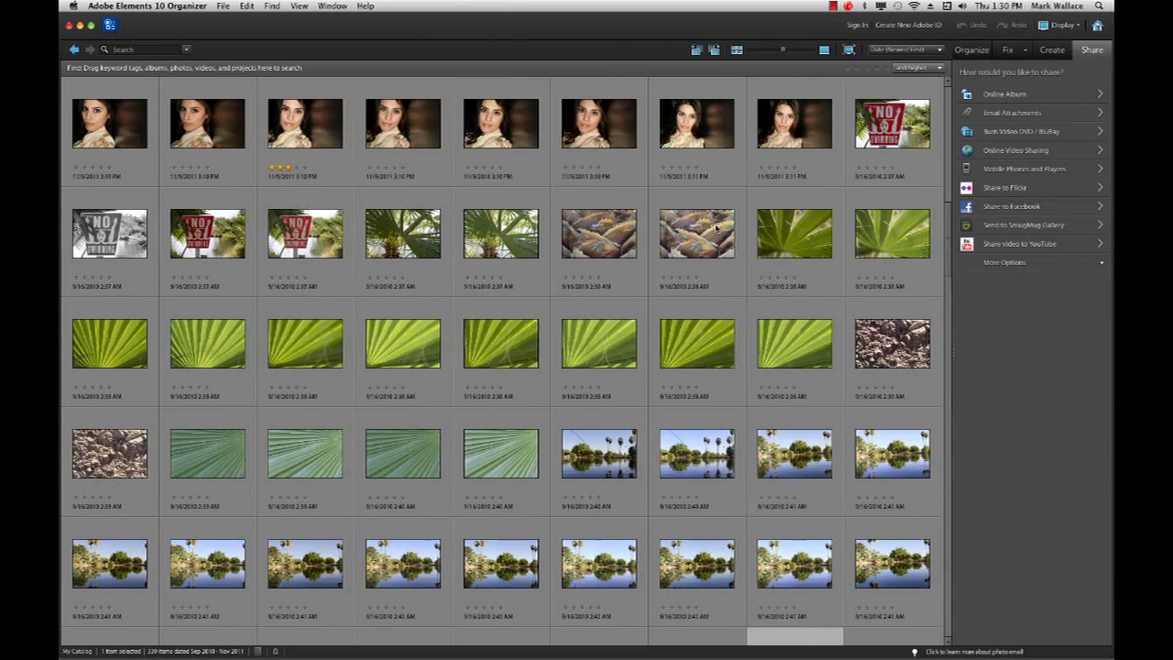
scroll(717, 229, "up", 3)
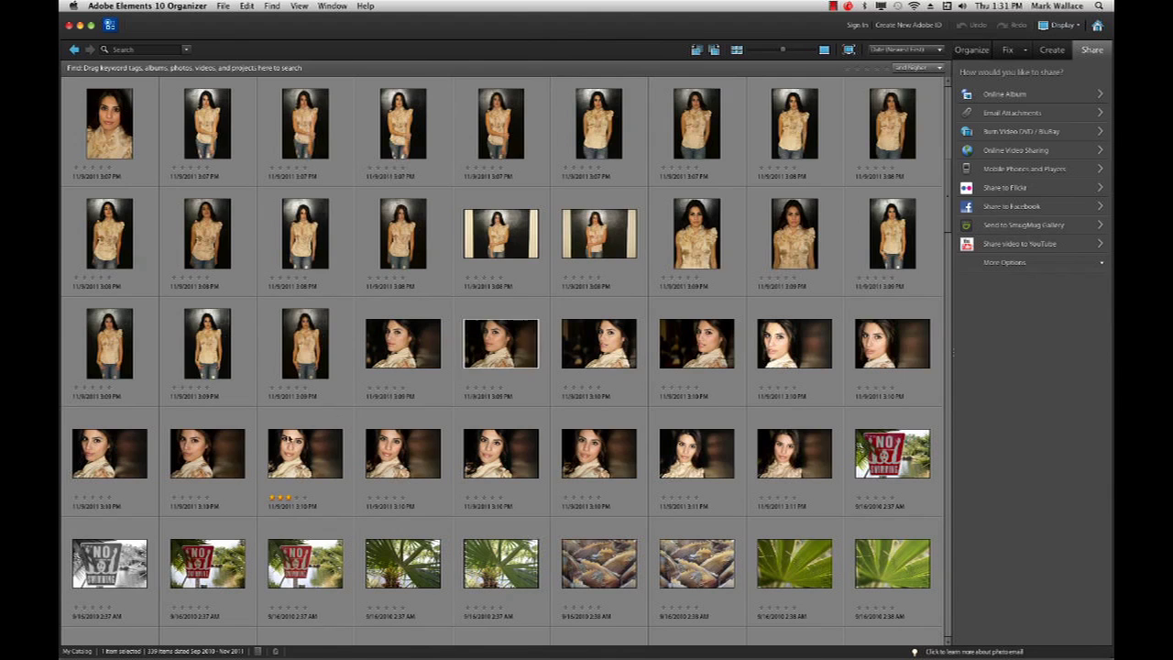
left_click(291, 451)
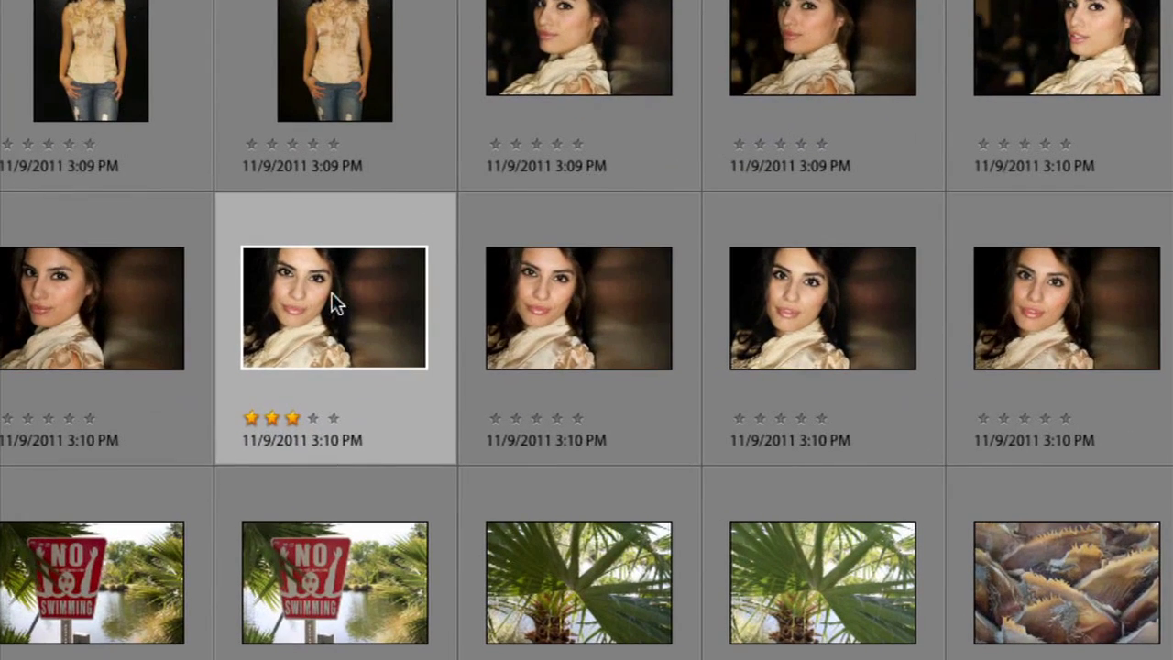
right_click(319, 301)
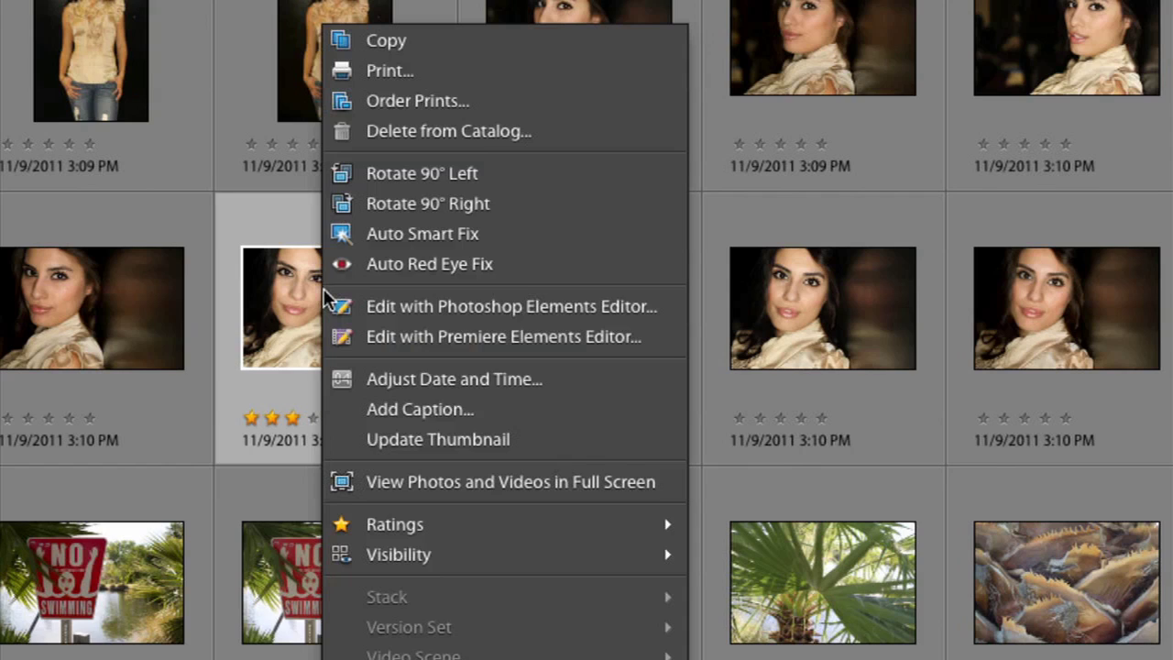
left_click(608, 303)
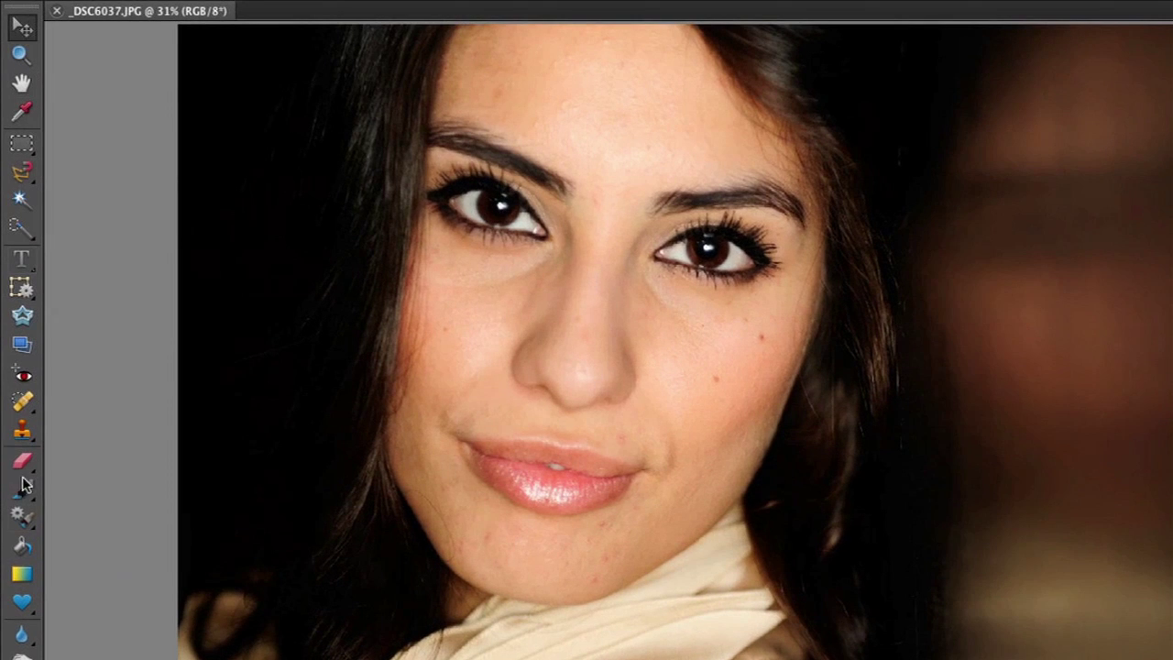
Step: Zoom in closely on one of the woman's eyes, pan across it, and fit the whole photo back on screen
left_click(22, 82)
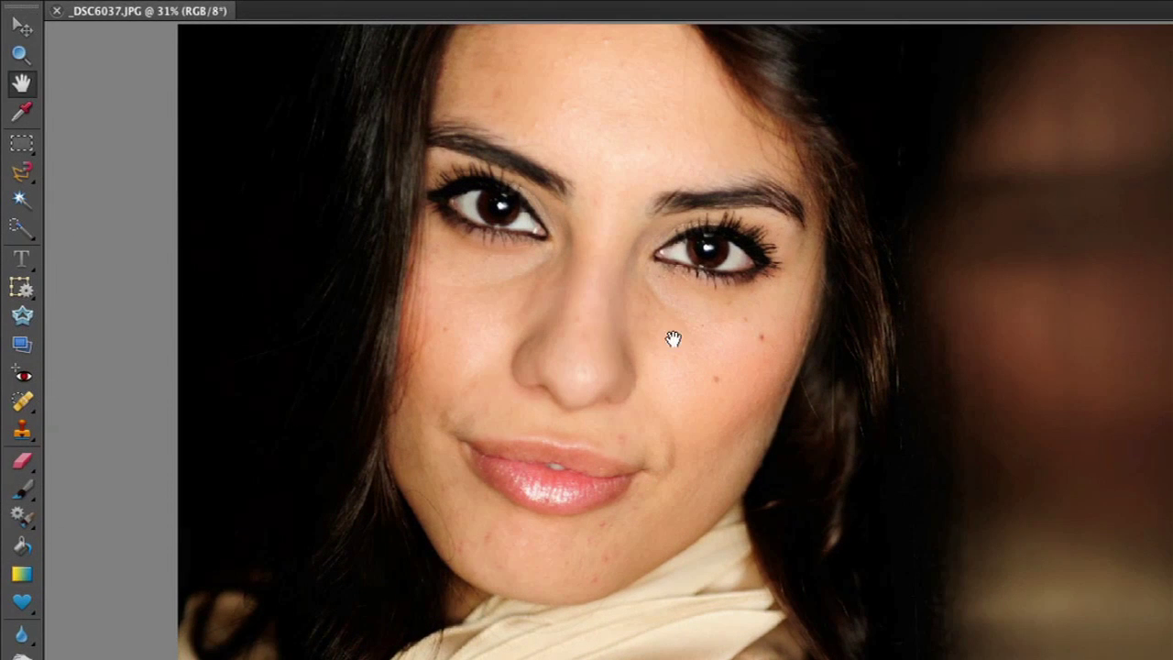
left_click(22, 54)
left_click(555, 251)
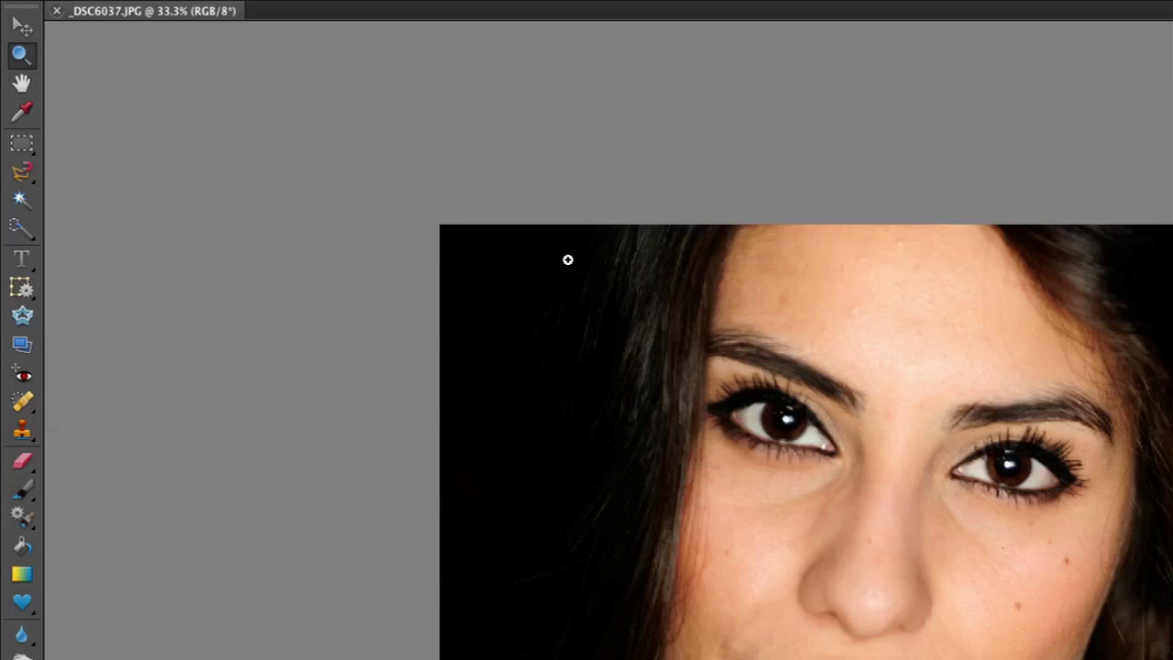
left_click(775, 385)
left_click(739, 366)
left_click(739, 366)
left_click_drag(610, 341, 999, 626)
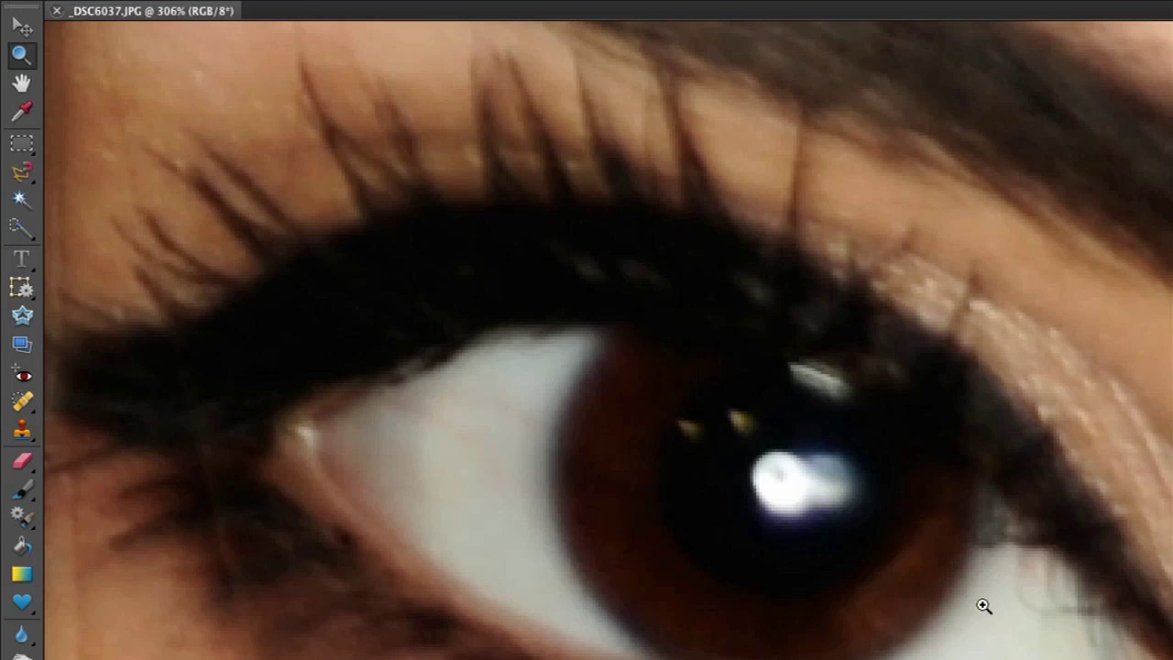
left_click(22, 82)
key("ctrl+1")
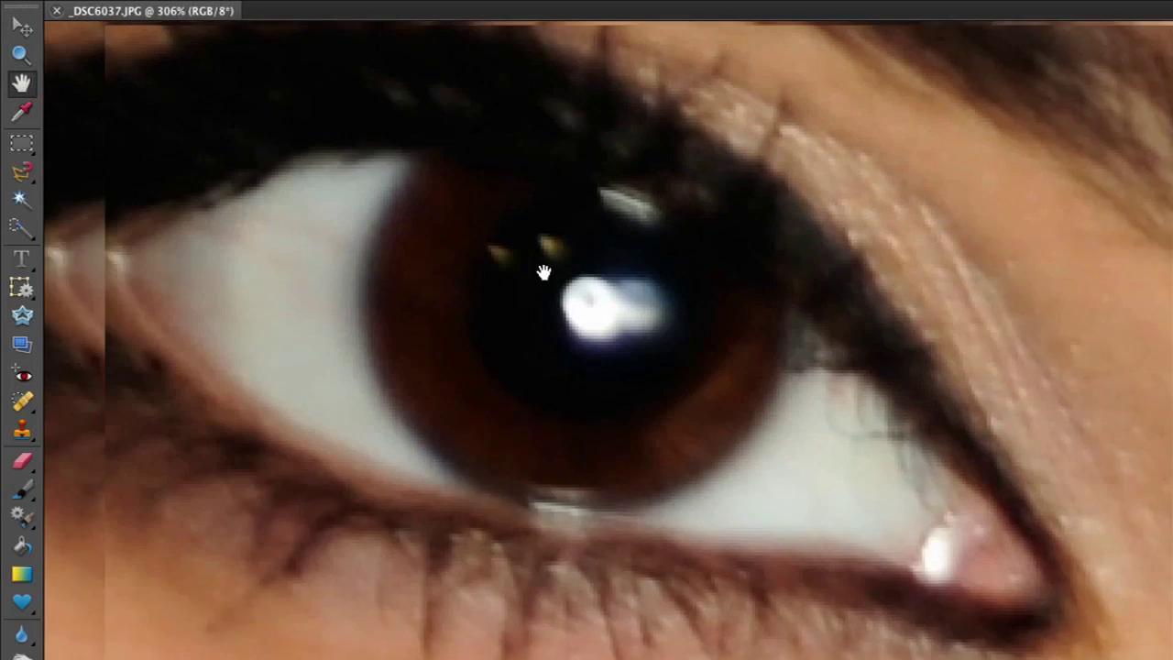
double_click(22, 82)
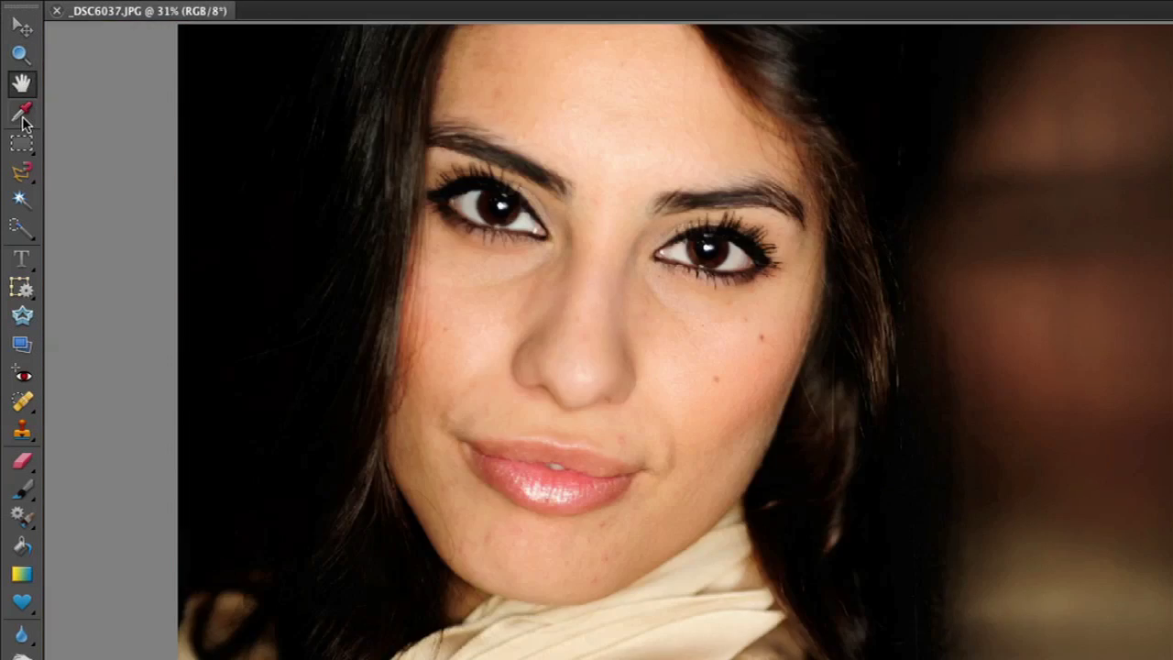
Step: Switch through the Eyedropper, Rectangular Marquee and Type tools
left_click(24, 118)
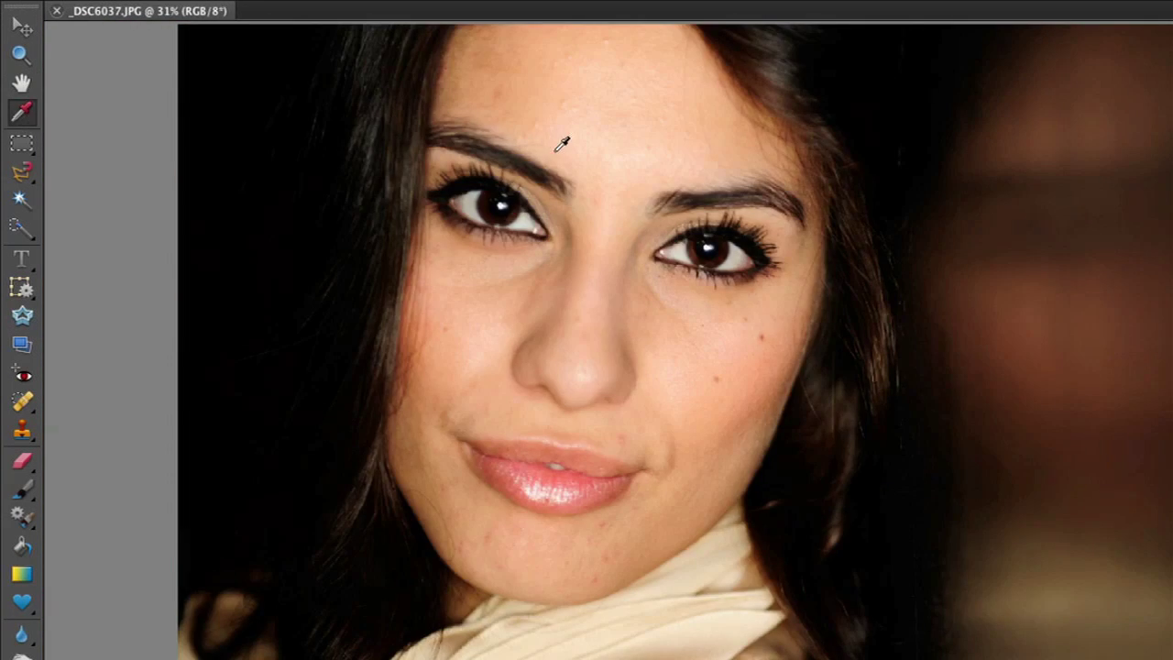
left_click(26, 144)
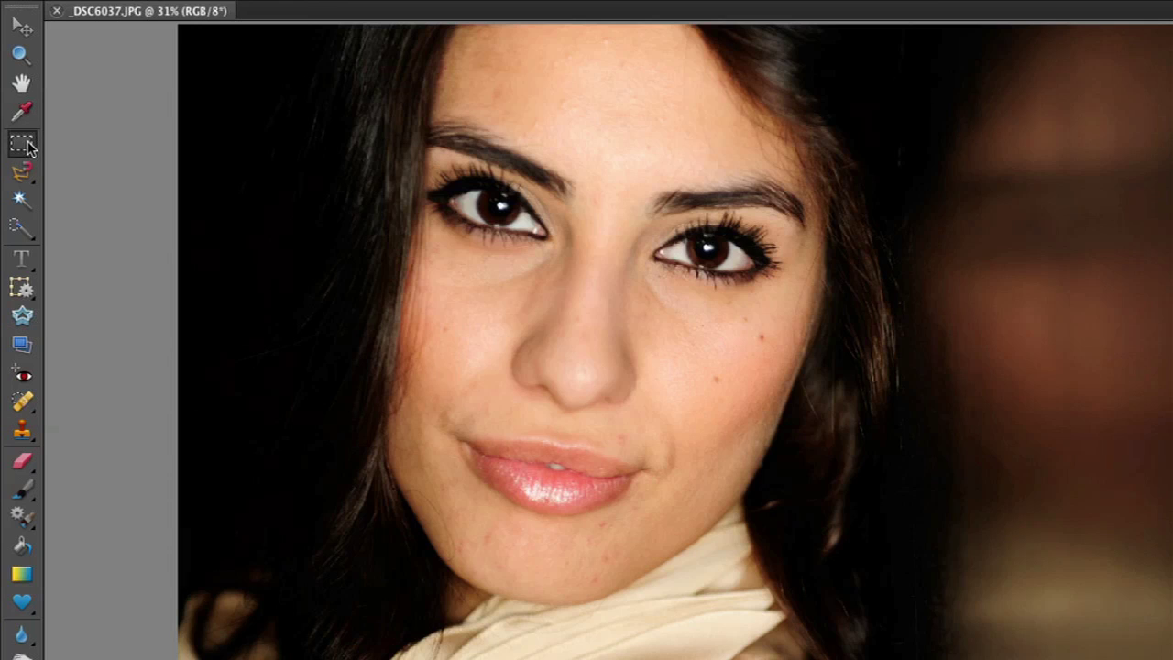
left_click(24, 263)
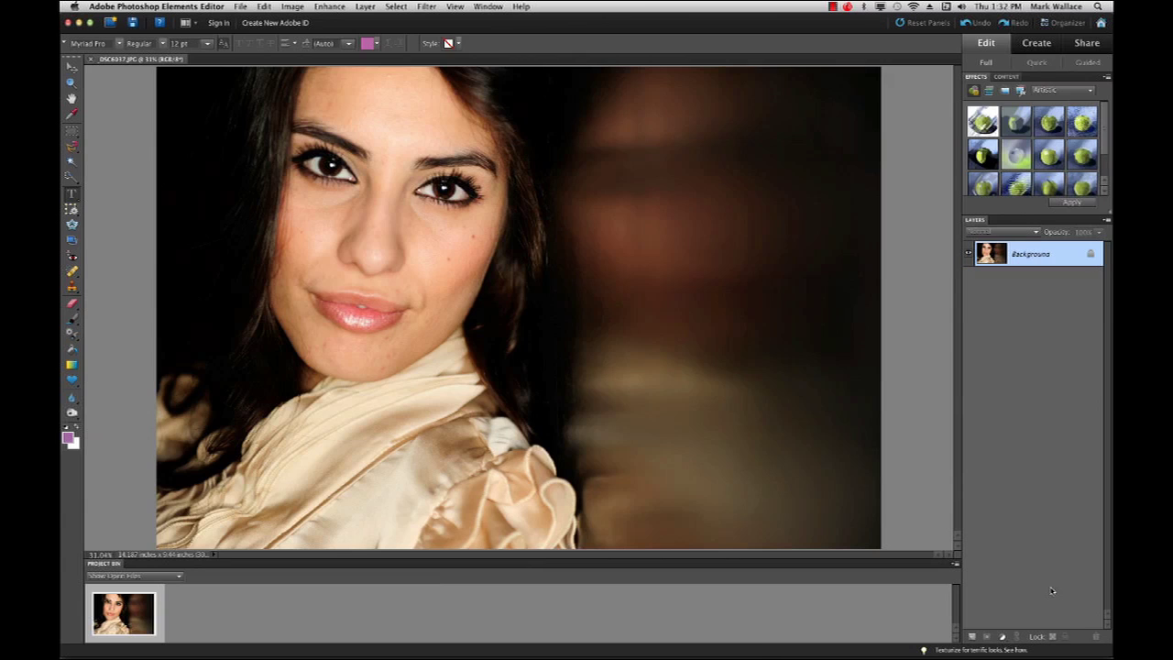
Step: Paint freehand purple strokes over the face on a new layer with a 125 px brush, and move them onto the dark background beside her
left_click(971, 636)
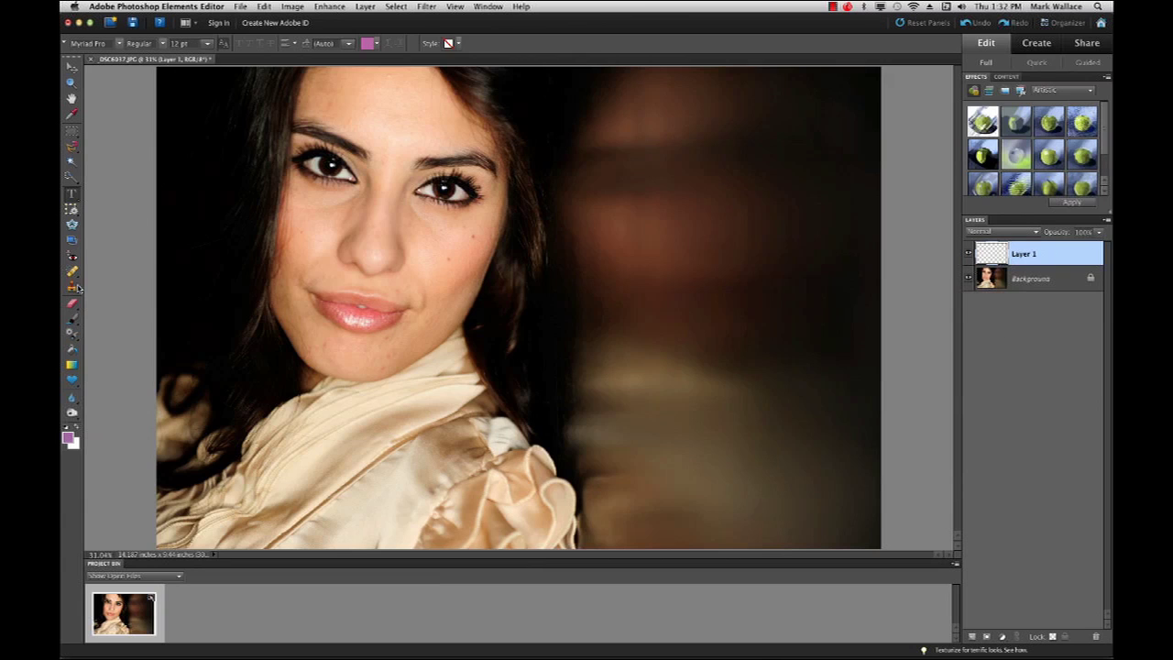
left_click(73, 316)
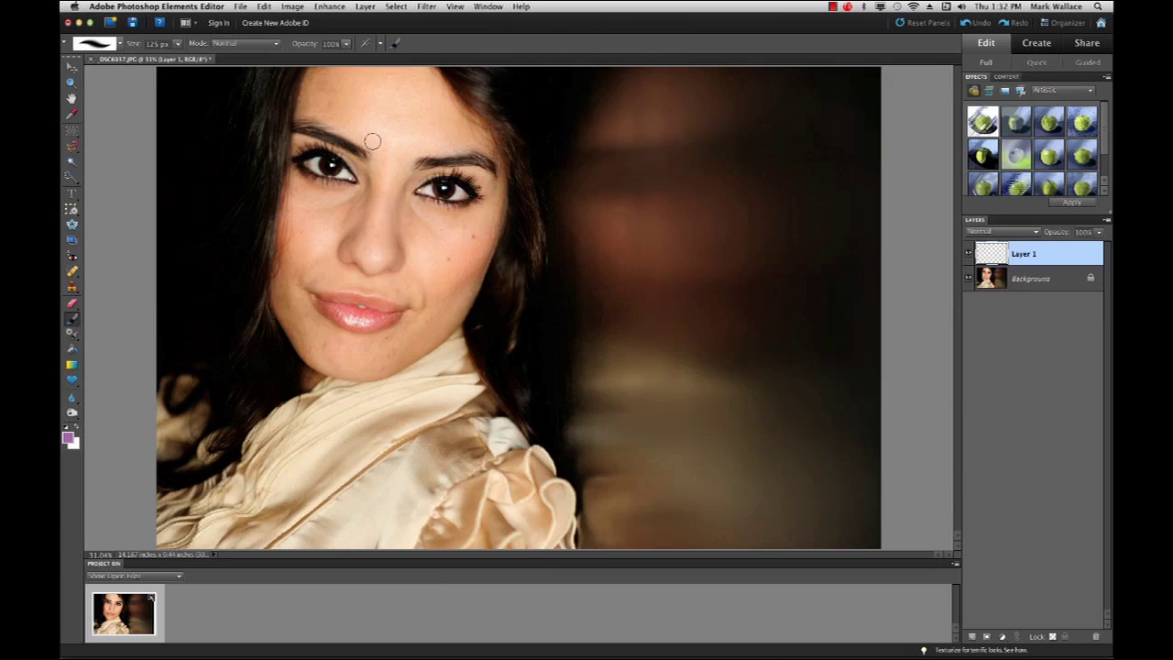
mouse_move(373, 94)
left_mouse_down()
mouse_move(430, 94)
mouse_move(370, 197)
mouse_move(373, 228)
mouse_move(393, 216)
mouse_move(385, 240)
mouse_move(310, 226)
mouse_move(393, 253)
mouse_move(434, 244)
mouse_move(454, 304)
mouse_move(366, 289)
mouse_move(379, 240)
mouse_move(314, 195)
mouse_move(354, 245)
left_mouse_up()
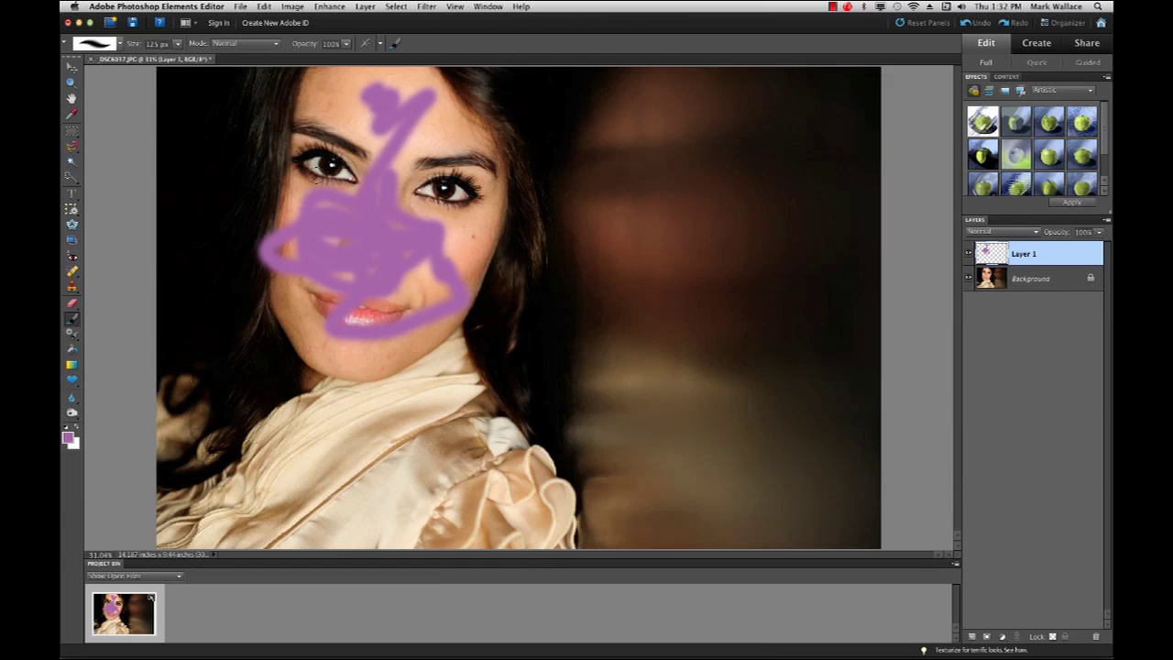
left_click(71, 69)
mouse_move(405, 248)
left_mouse_down()
mouse_move(594, 335)
mouse_move(743, 293)
left_mouse_up()
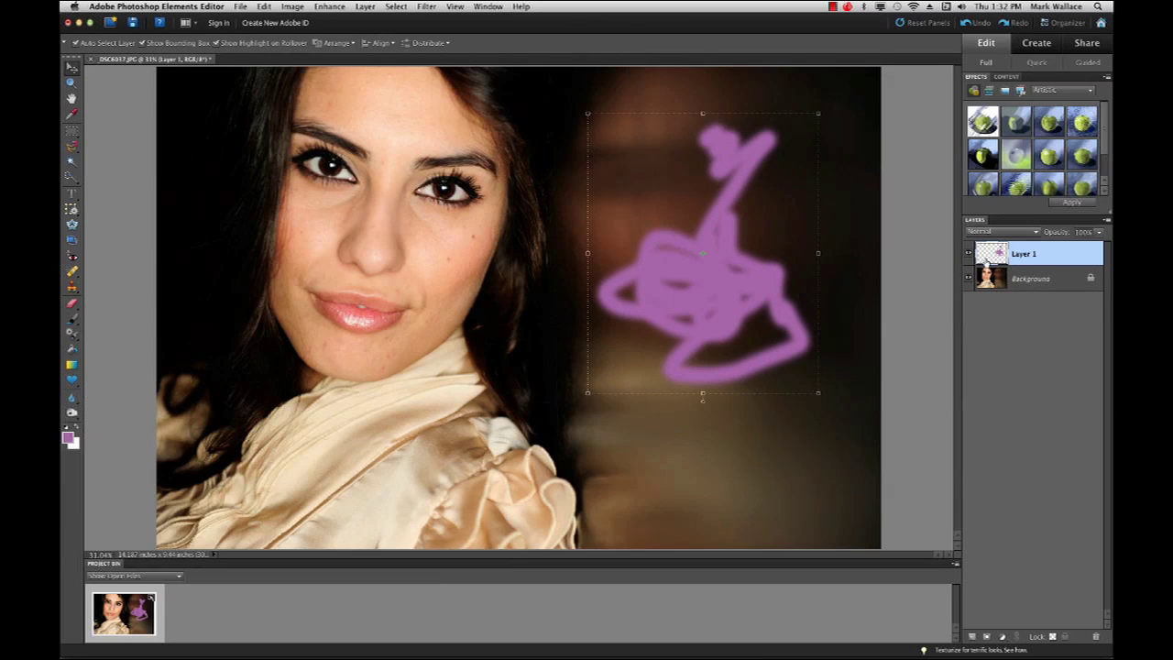
Step: Hide and show the painted Layer 1, and delete that layer
left_click(968, 254)
left_click(968, 254)
left_click(1100, 638)
left_click(595, 185)
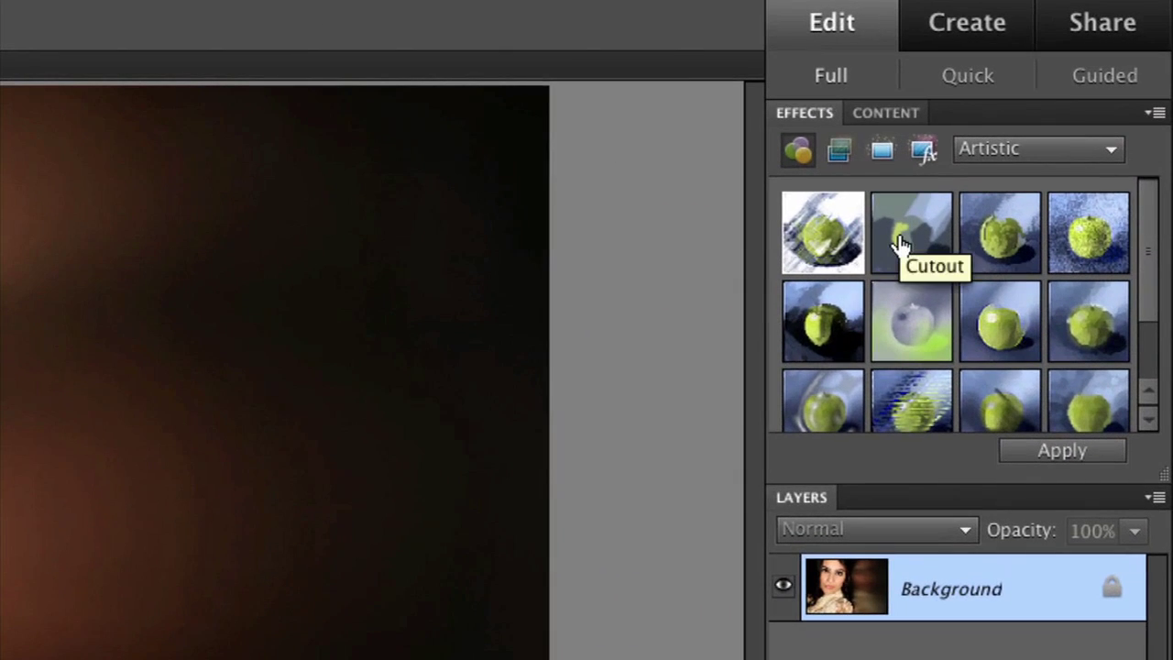
Step: Apply the Artistic Cutout filter to the portrait
left_click(900, 242)
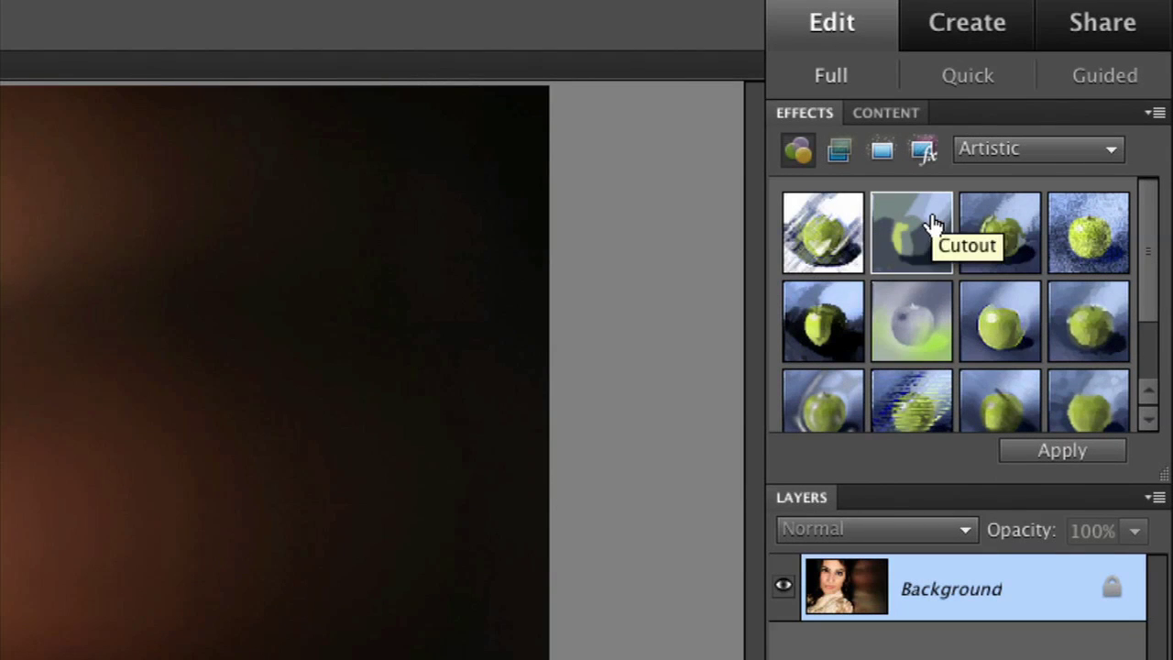
left_click_drag(924, 228, 694, 480)
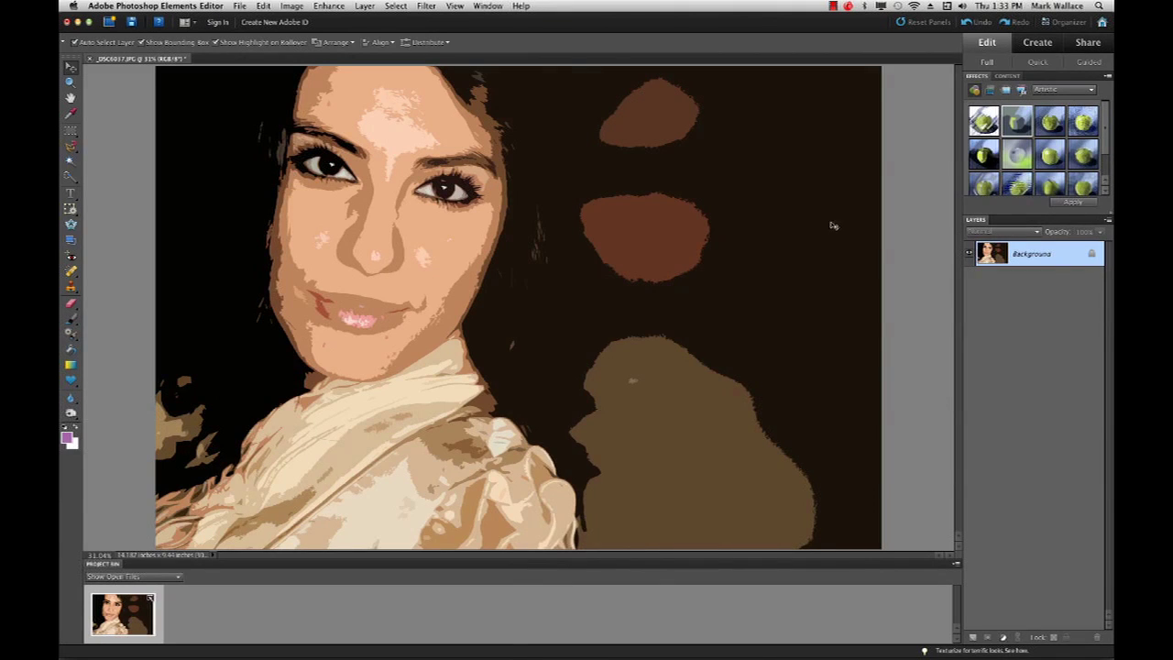
Step: Show the Undo History panel, float it over the portrait and enlarge it to reveal all the history states
left_click(480, 8)
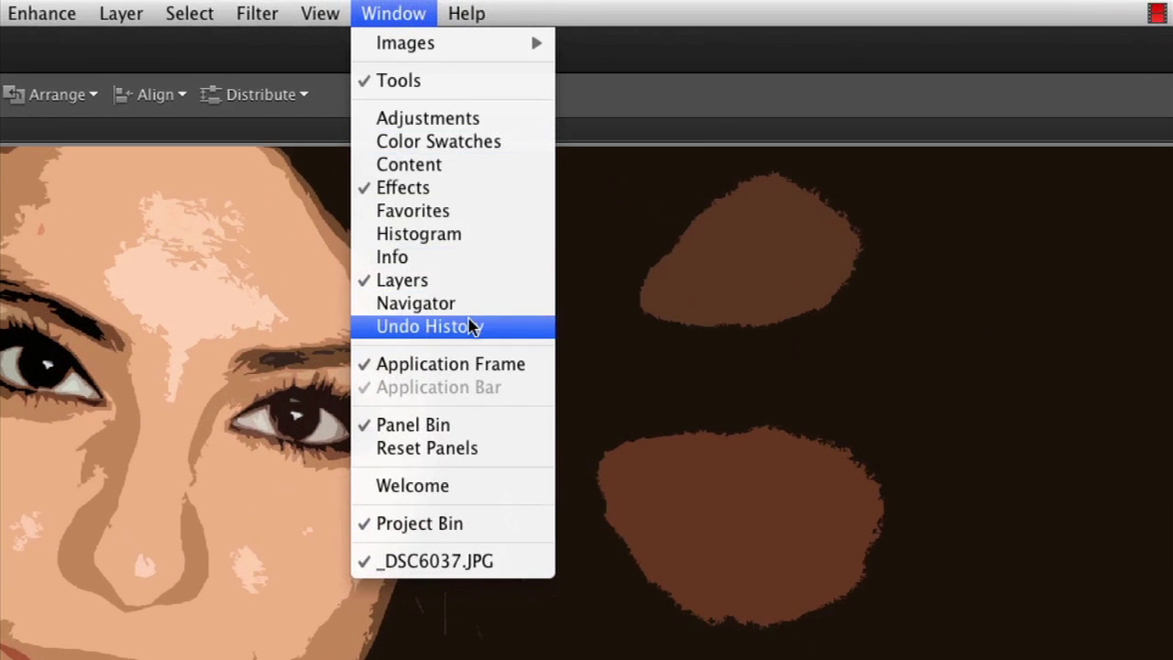
left_click(440, 326)
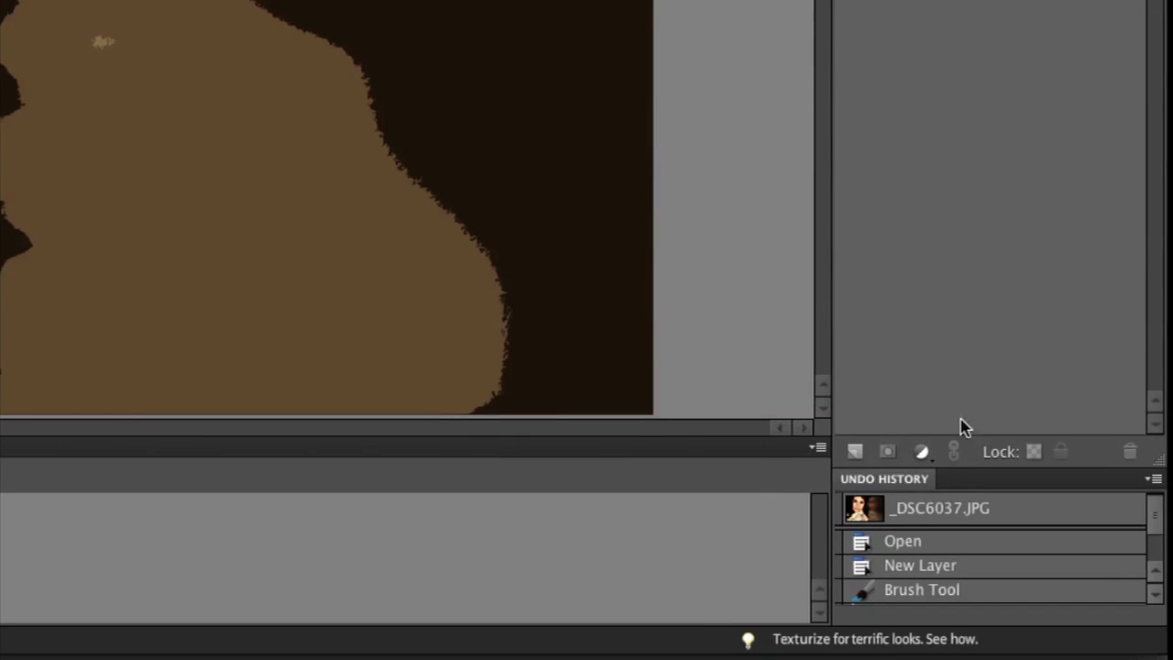
left_click_drag(871, 481, 479, 157)
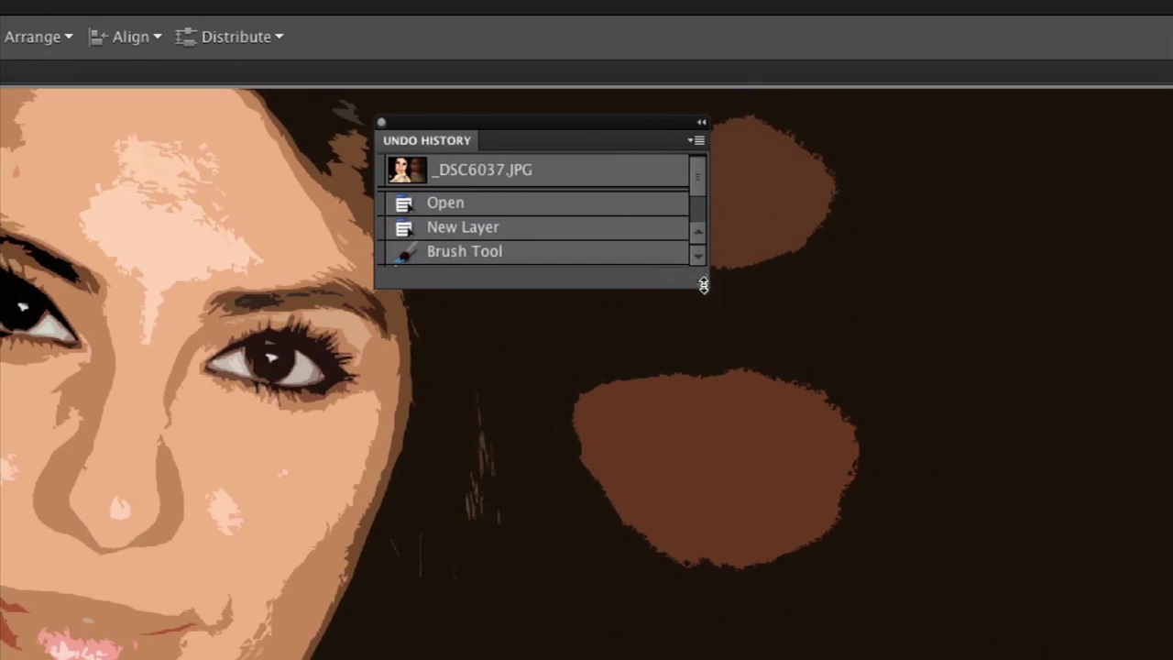
left_click_drag(702, 285, 702, 656)
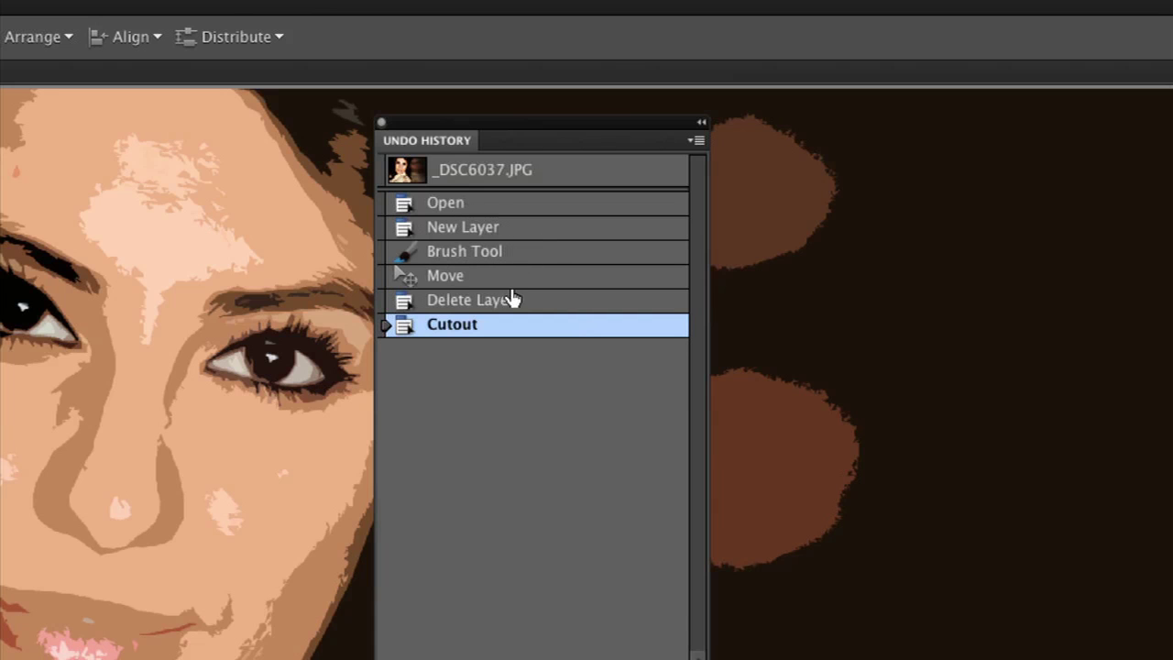
Step: Step back through the history states to Open, restore Cutout, and return the portrait to the Delete Layer state
left_click(449, 303)
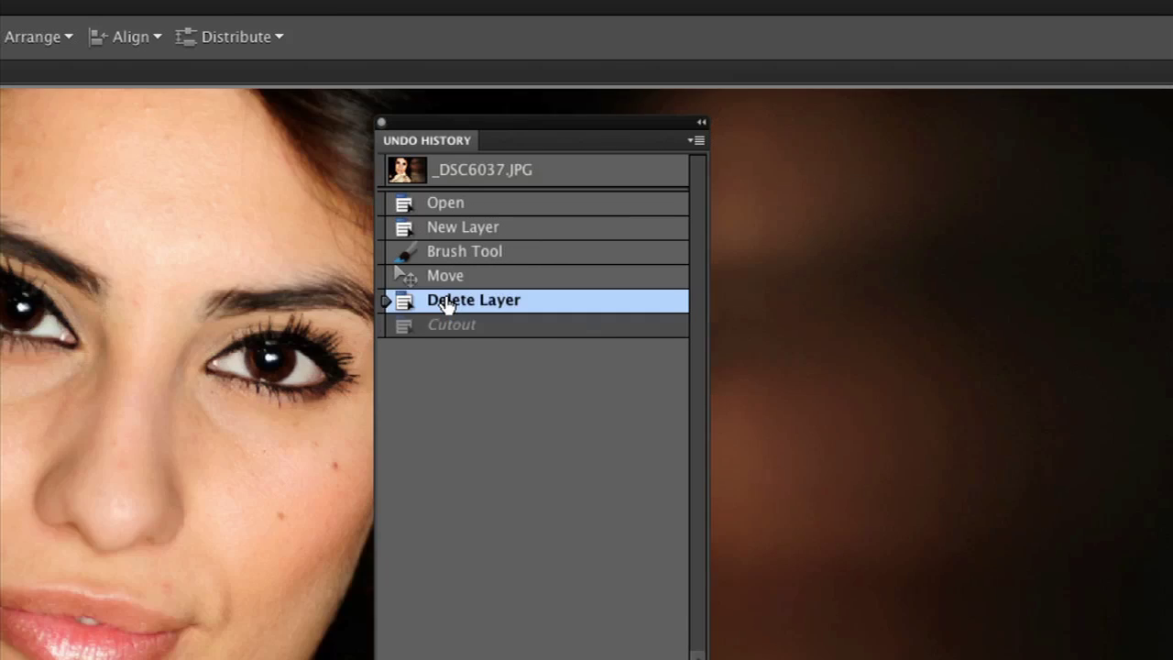
left_click(449, 279)
left_click(455, 252)
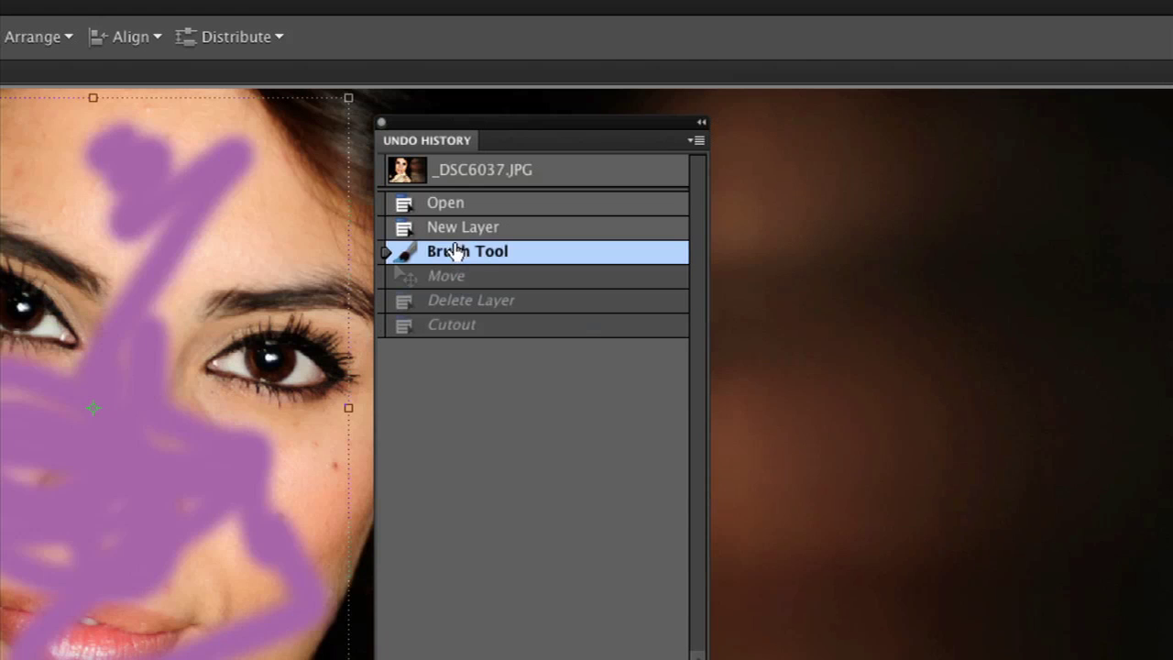
left_click(456, 229)
left_click(457, 203)
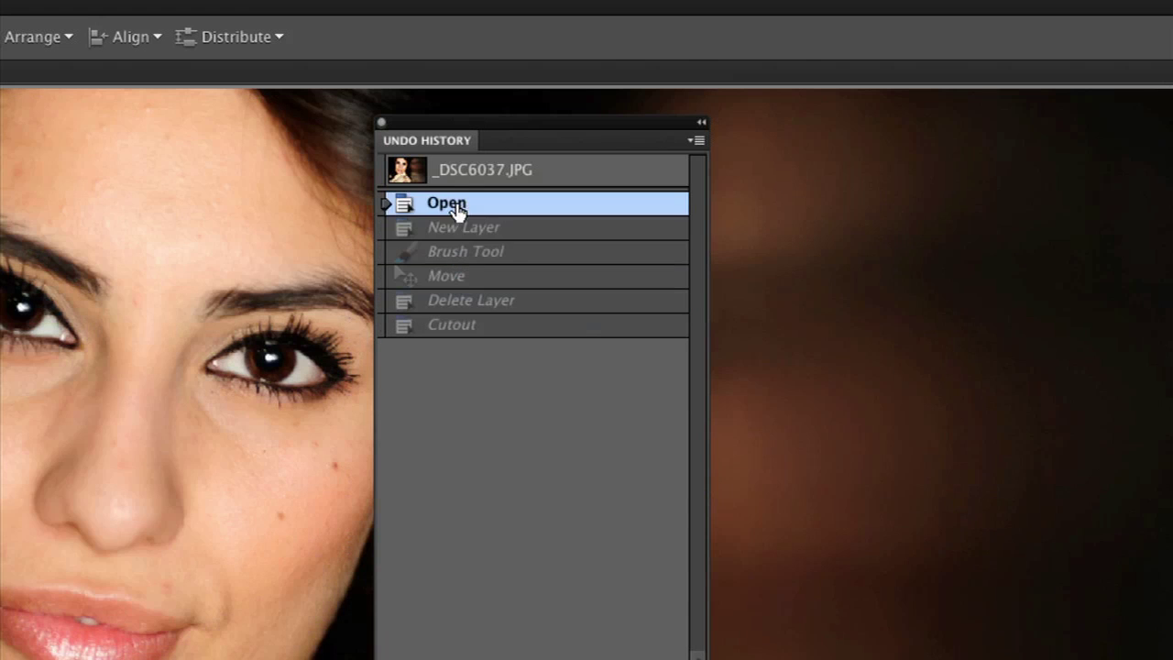
left_click(455, 328)
left_click(455, 302)
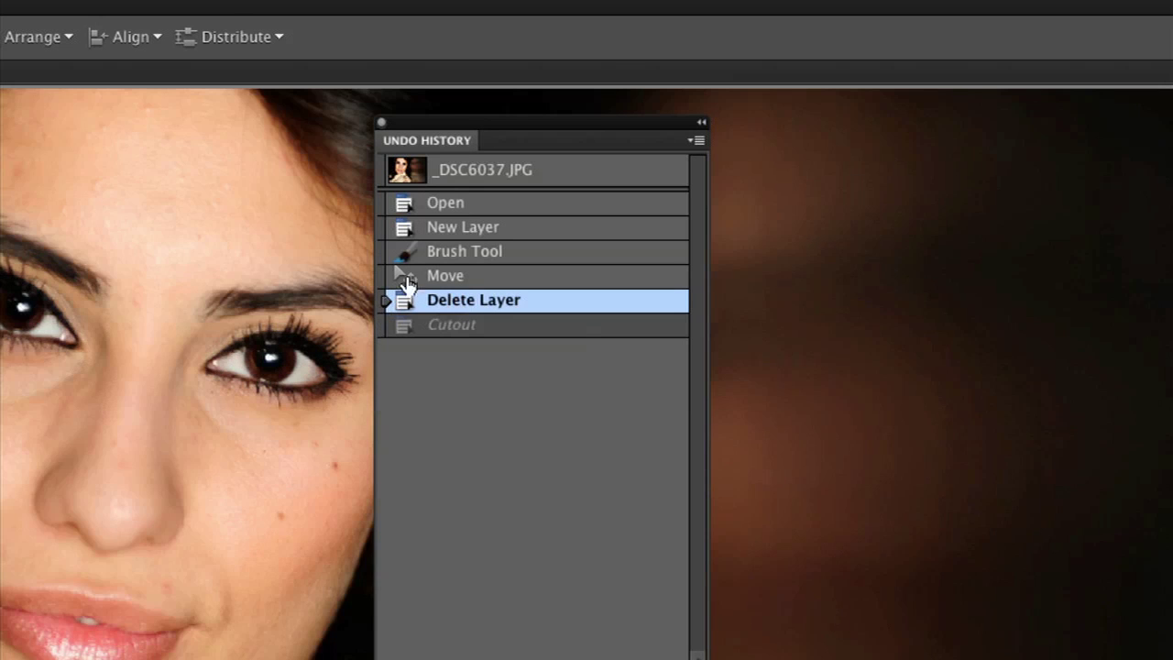
Step: Float the Layers panel over the photo, group the Undo History panel with it, and switch between the two
left_click_drag(426, 160, 598, 314)
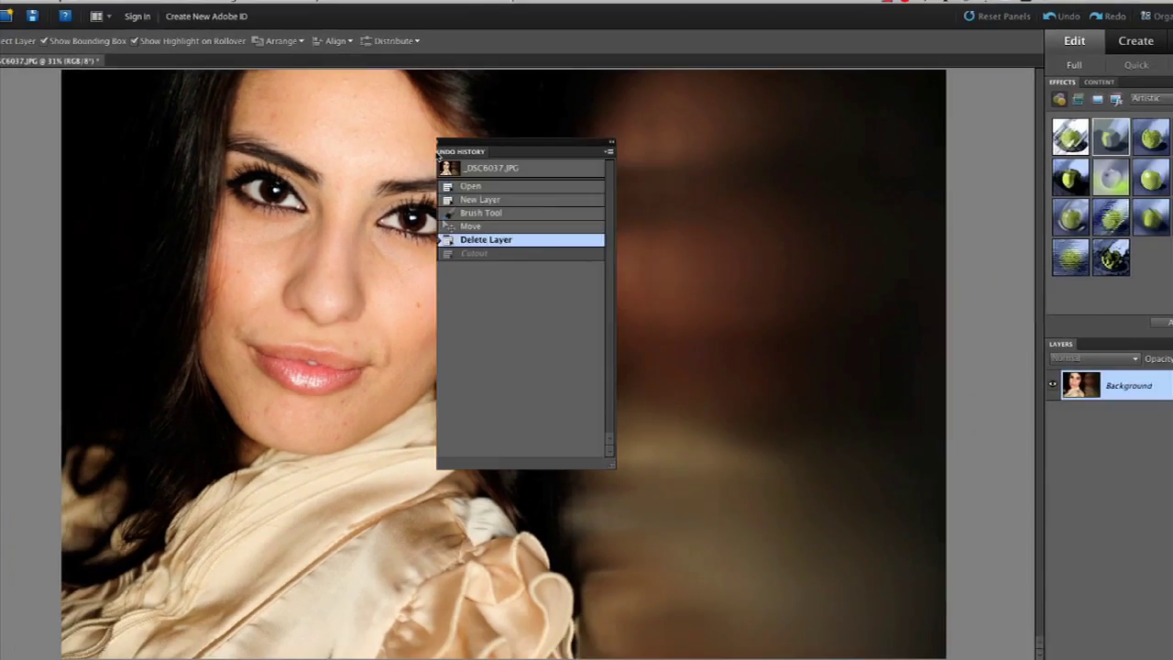
left_click_drag(591, 172, 627, 140)
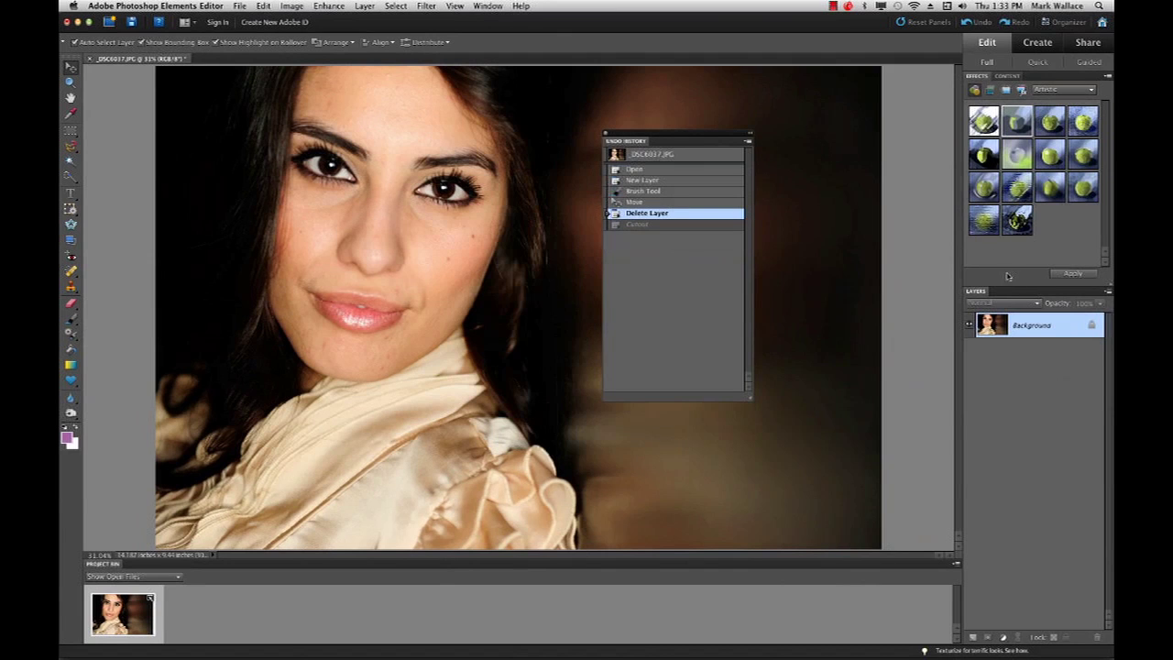
left_click_drag(983, 296, 402, 120)
left_click_drag(634, 140, 417, 127)
left_click(401, 123)
left_click(426, 123)
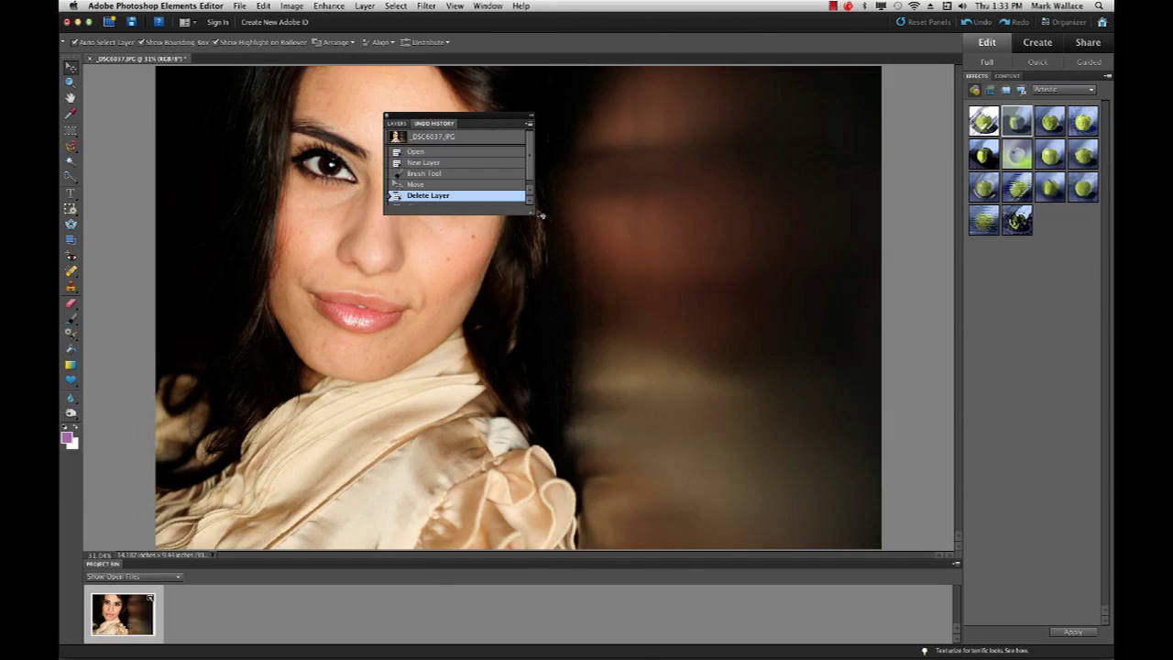
Step: Float the toolbox and the Effects panel over the photo, and close the floating panels including the Layers and Undo History group
left_click_drag(73, 60, 744, 126)
left_click_drag(979, 77, 632, 170)
left_click(571, 152)
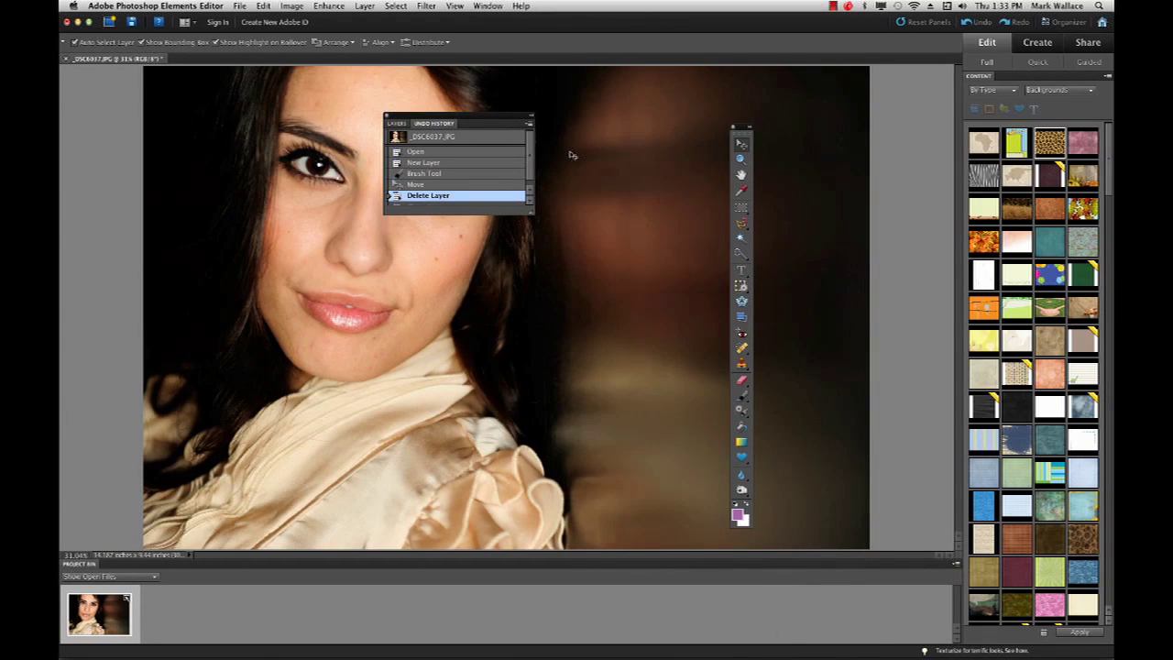
left_click(386, 116)
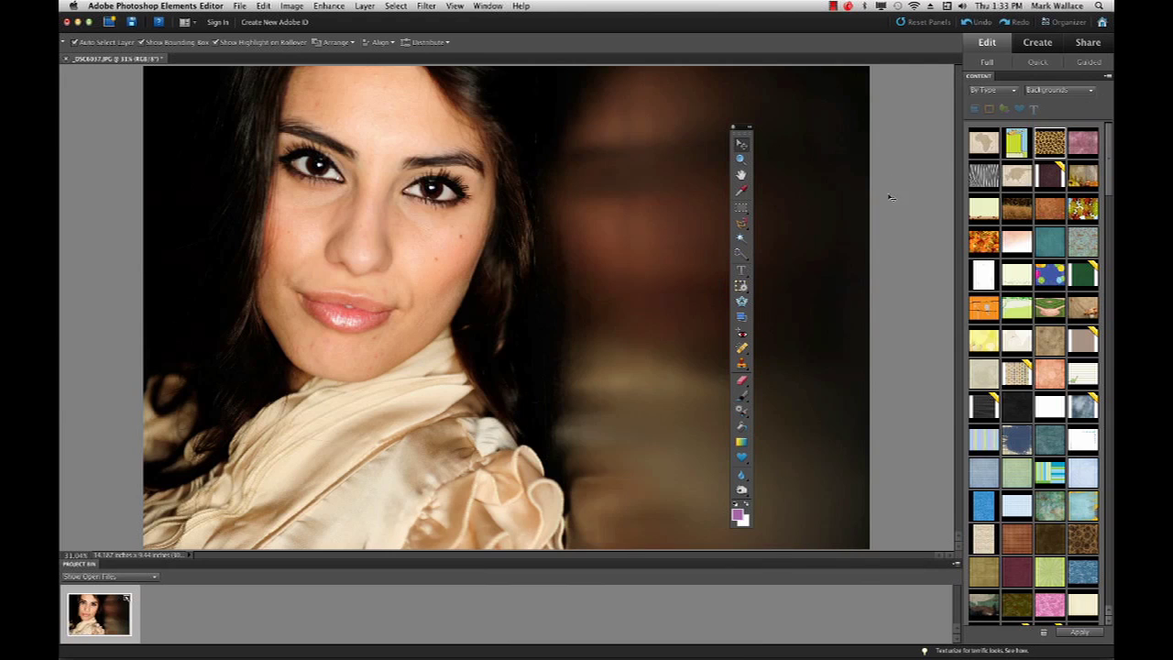
left_click(732, 129)
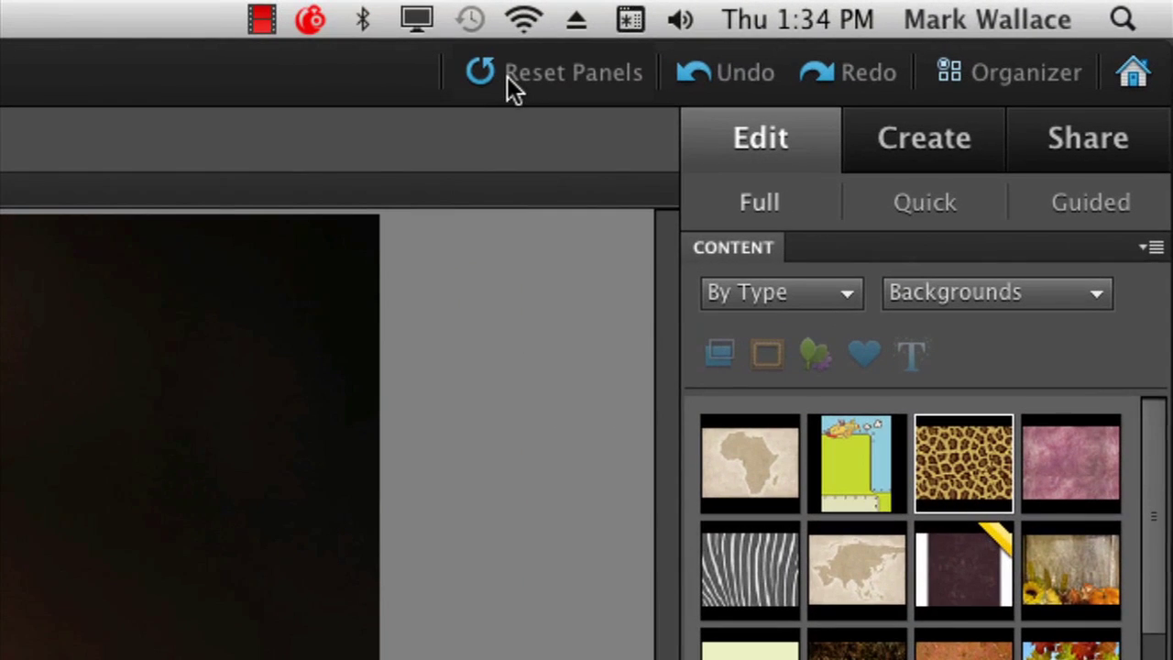
Step: Reset the panels to the default layout and look over the list of available panels
left_click(506, 76)
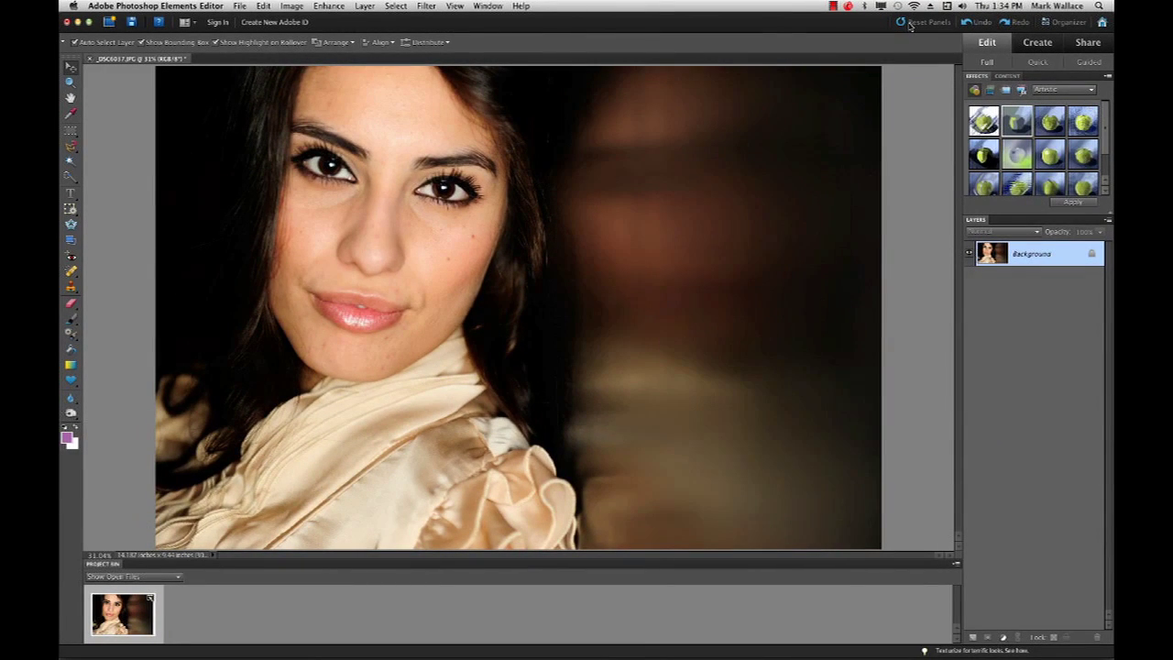
left_click(487, 8)
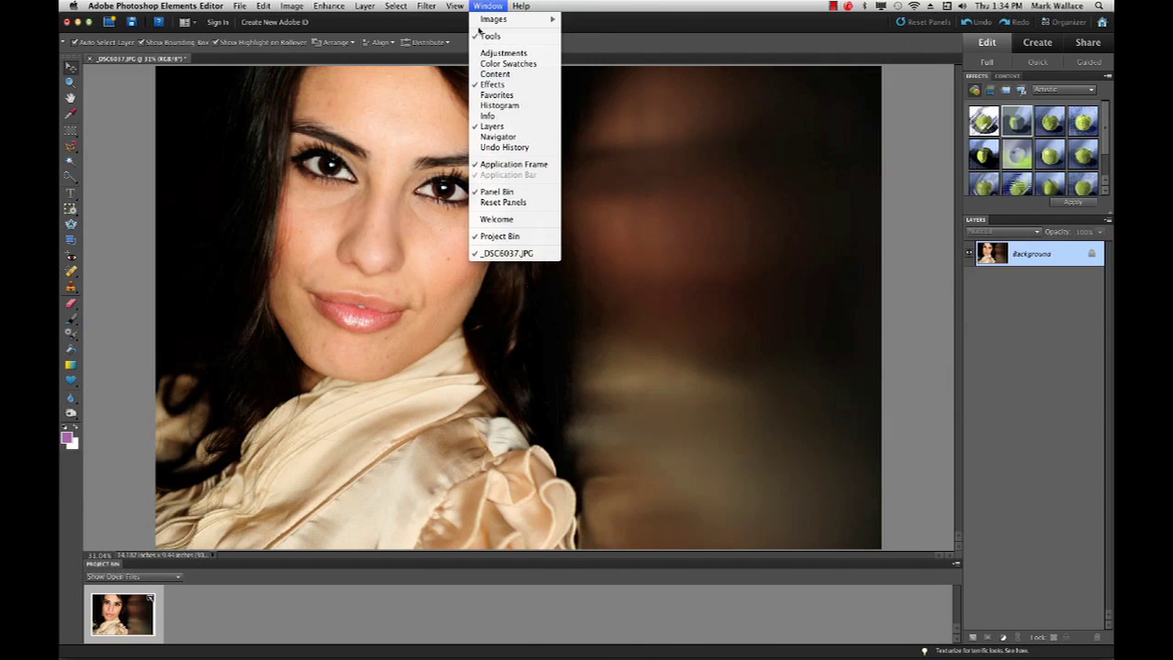
left_click(480, 6)
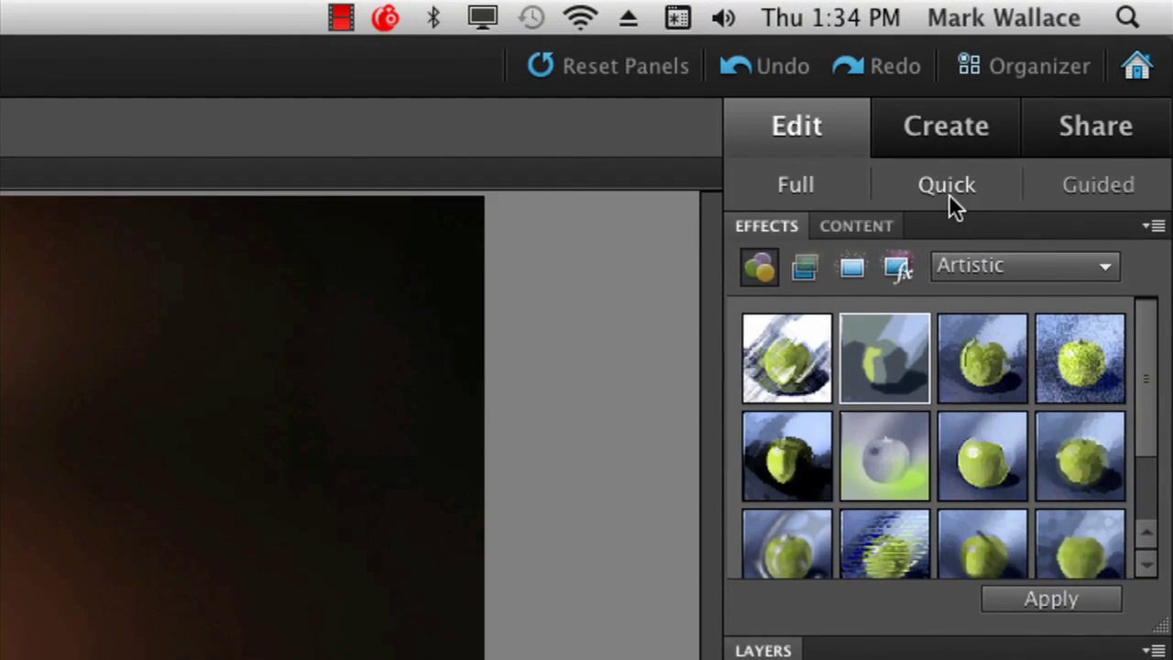
Step: Try a Smart Fix amount of 44 in Quick edit mode, bring it back to zero and cancel the adjustment
left_click(949, 193)
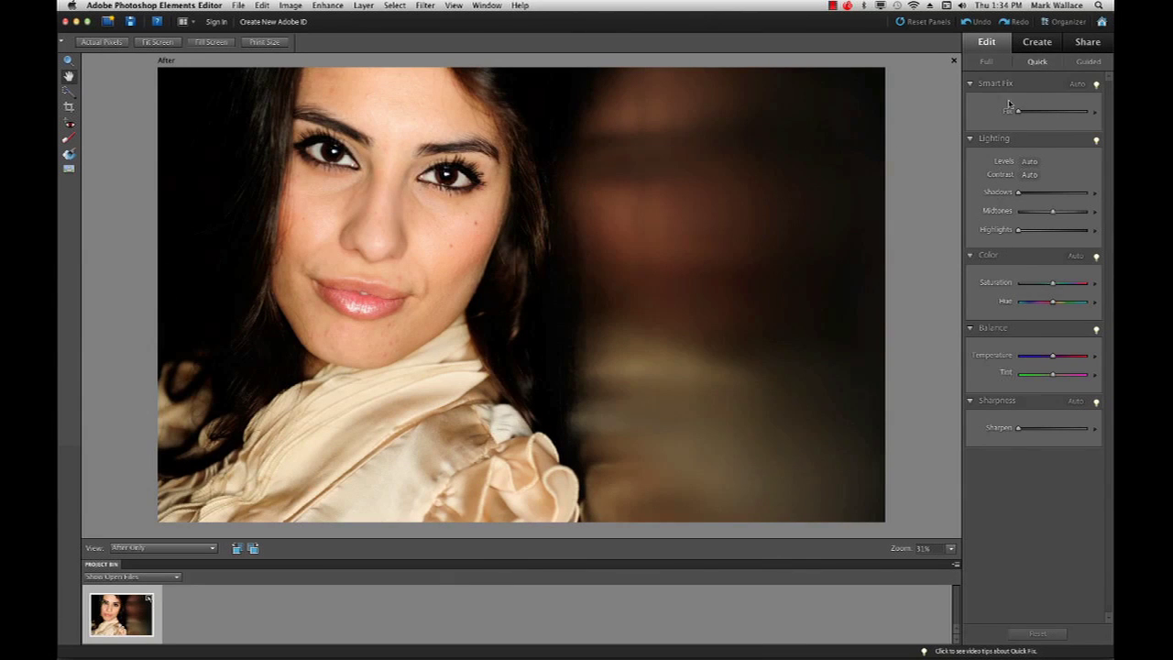
left_click_drag(1018, 111, 1050, 111)
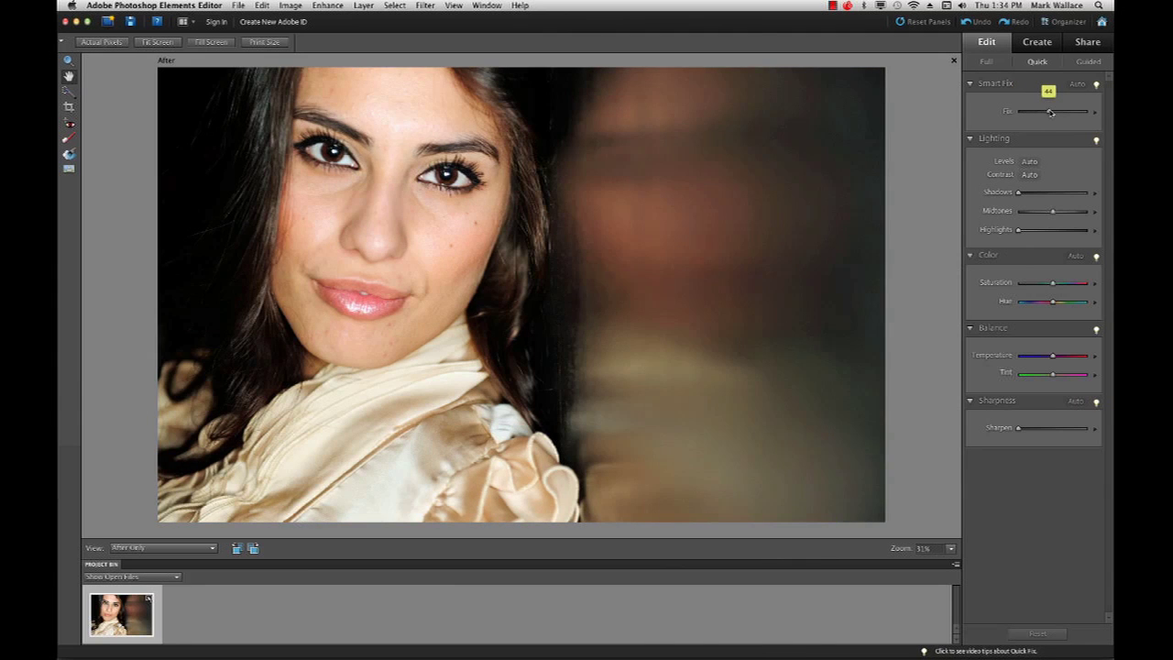
left_click_drag(1050, 111, 1050, 112)
left_click_drag(1050, 112, 1002, 118)
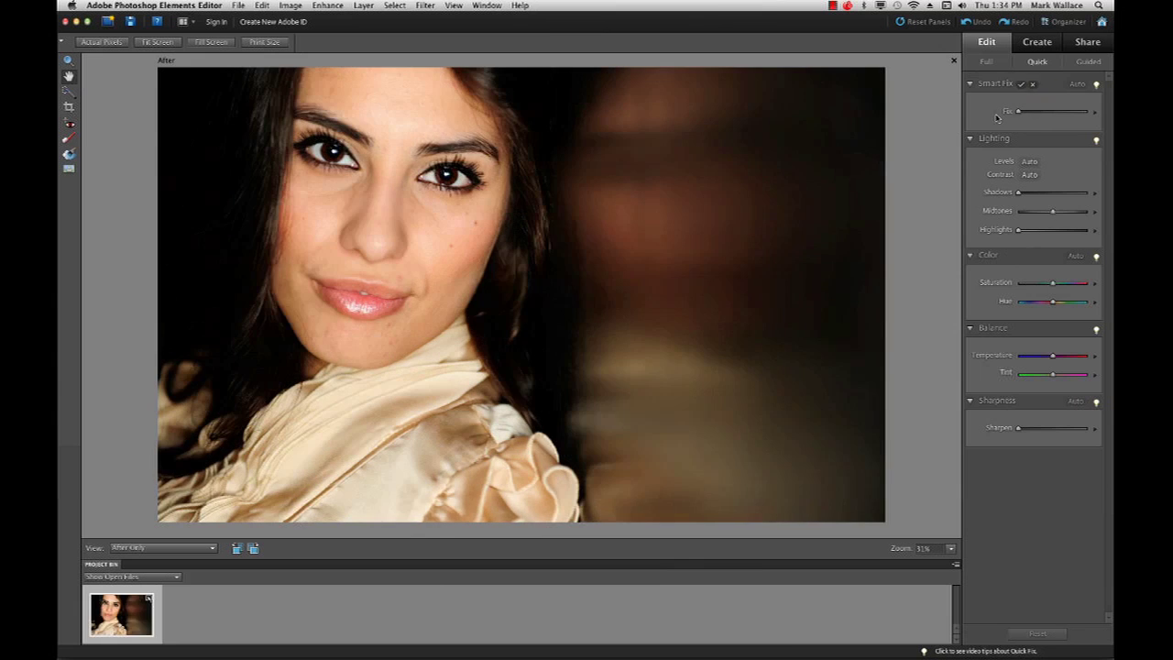
left_click(1033, 85)
Step: Remove the portrait's color cast in Guided edit mode, sampling the forehead, the background and finally the white of the eye
left_click(1086, 61)
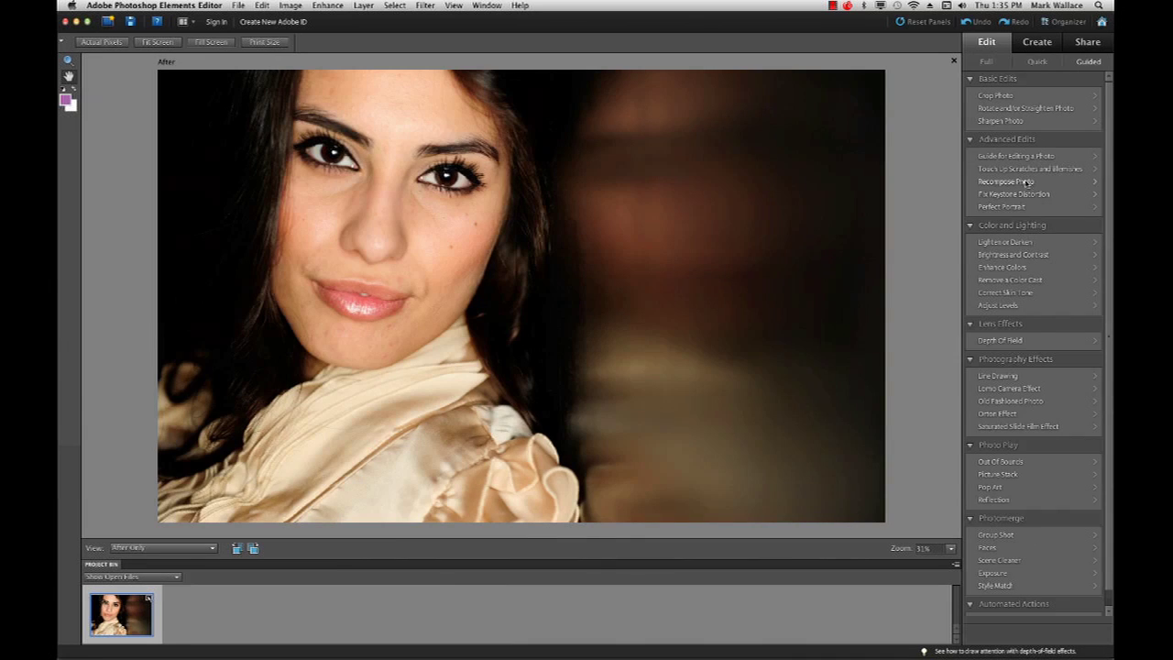
scroll(985, 186, "down", 1)
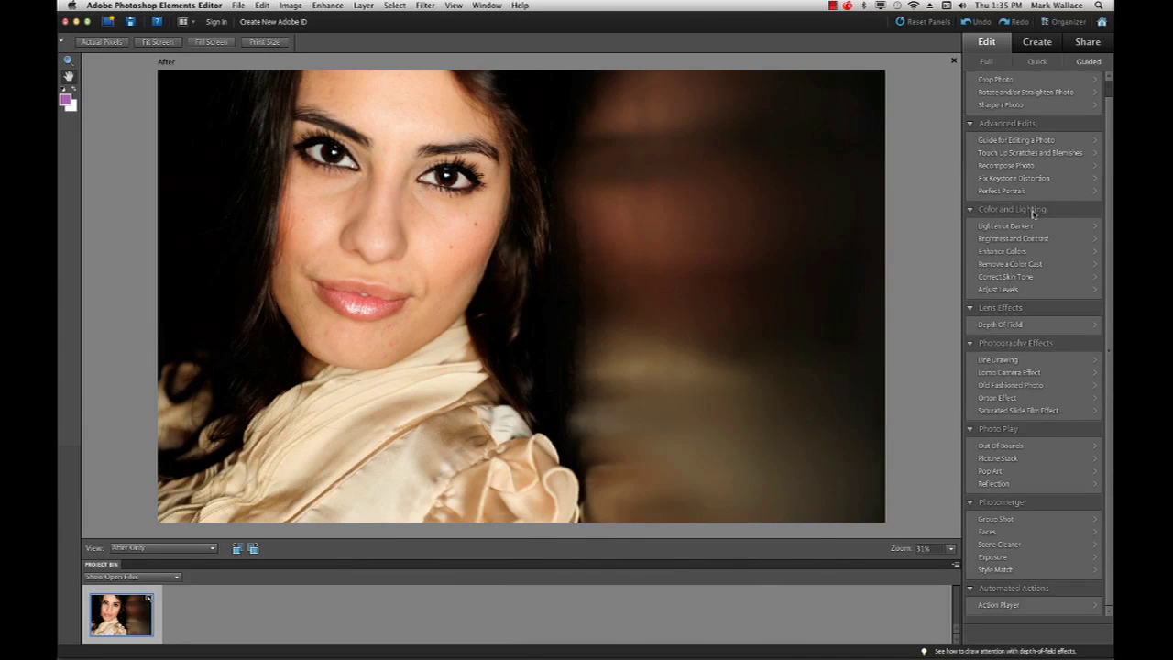
left_click(1003, 266)
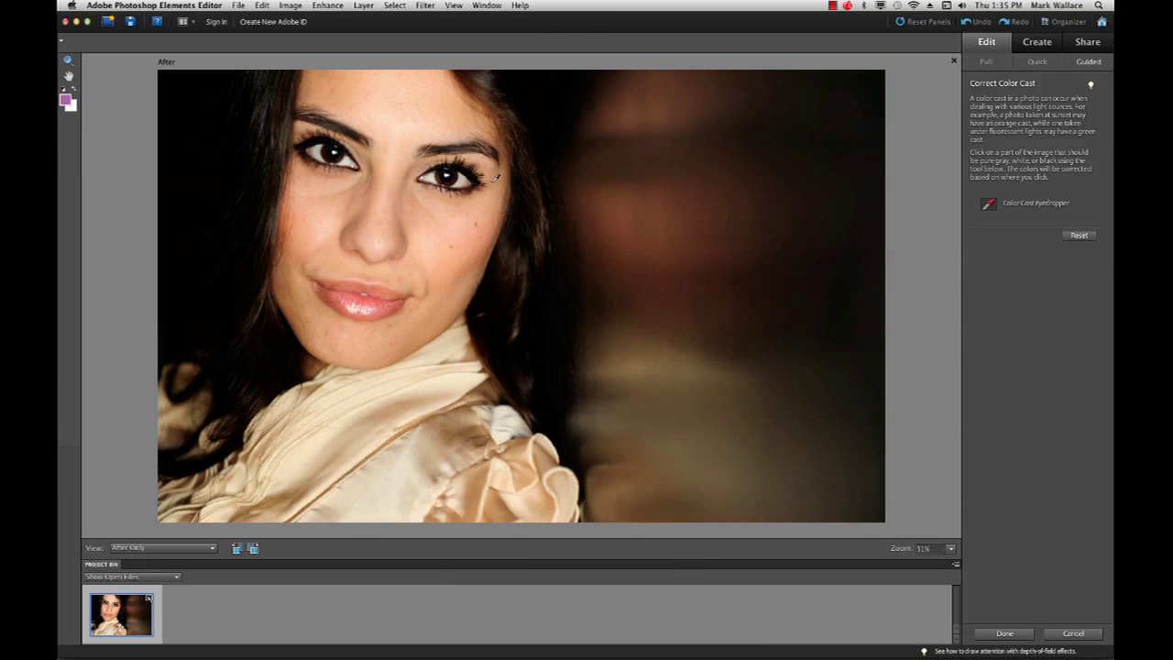
left_click(420, 130)
left_click(627, 131)
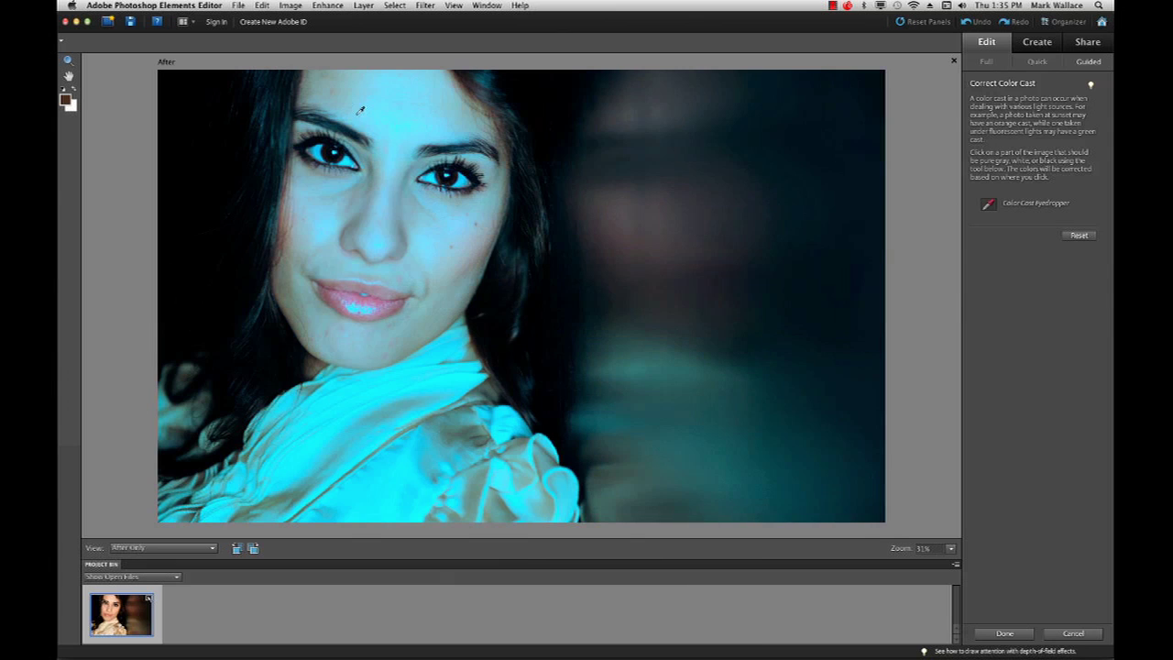
left_click(348, 158)
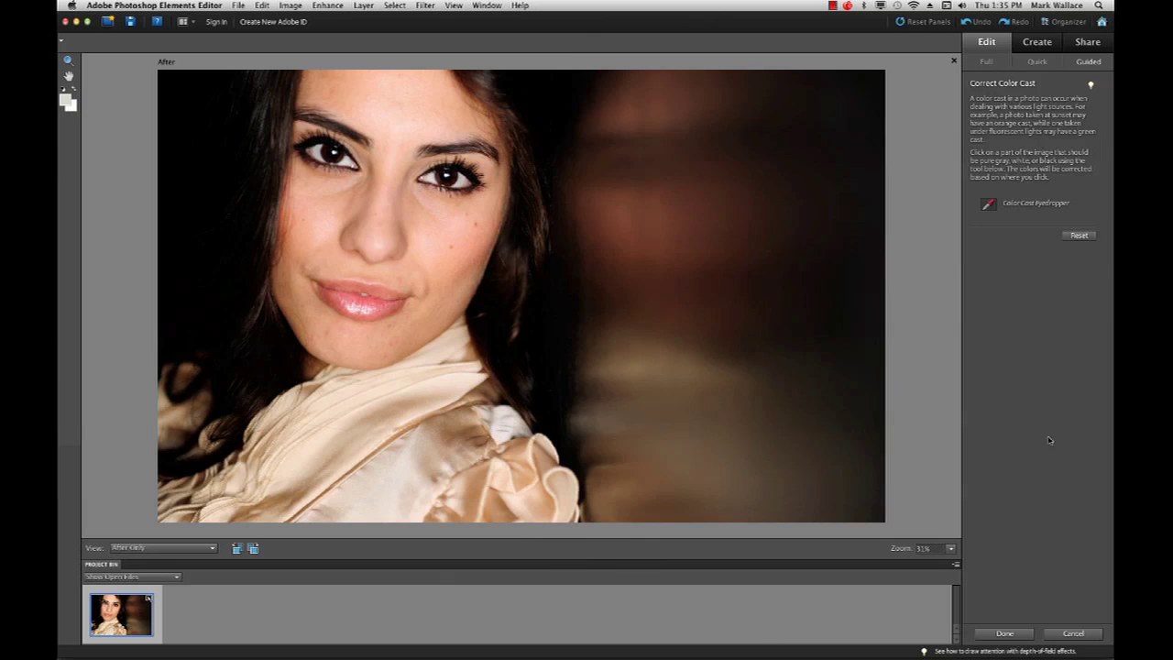
left_click(1007, 633)
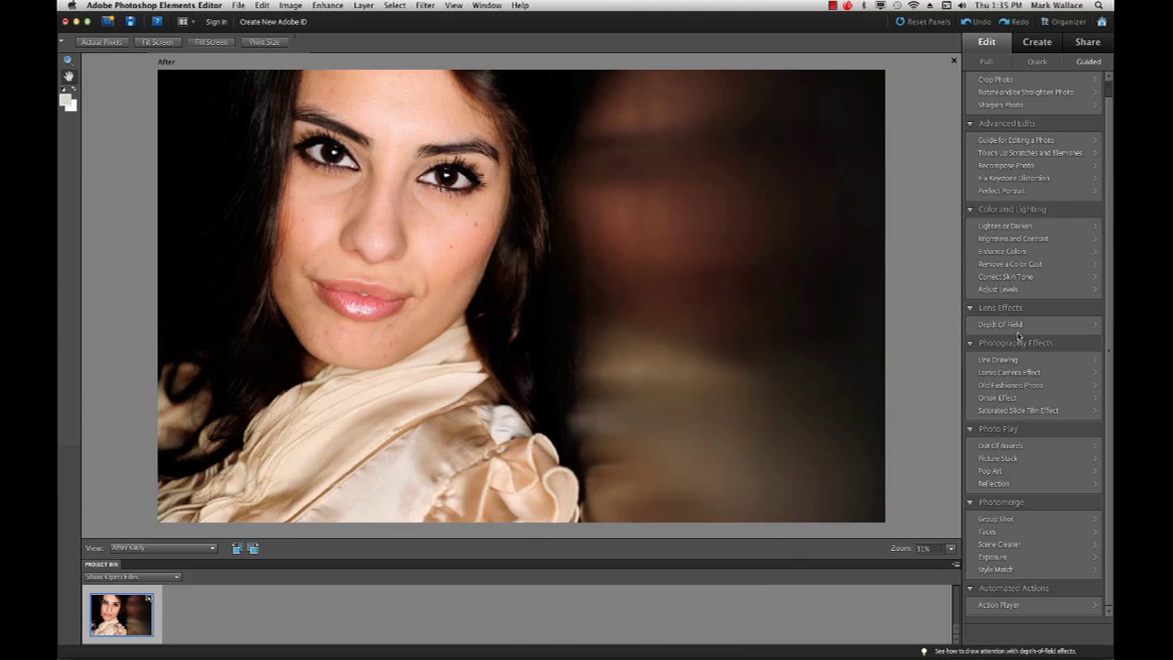
Step: Return to Full edit mode and ready the Spot Healing Brush at 45 px for the cheek beneath the eye
left_click(985, 61)
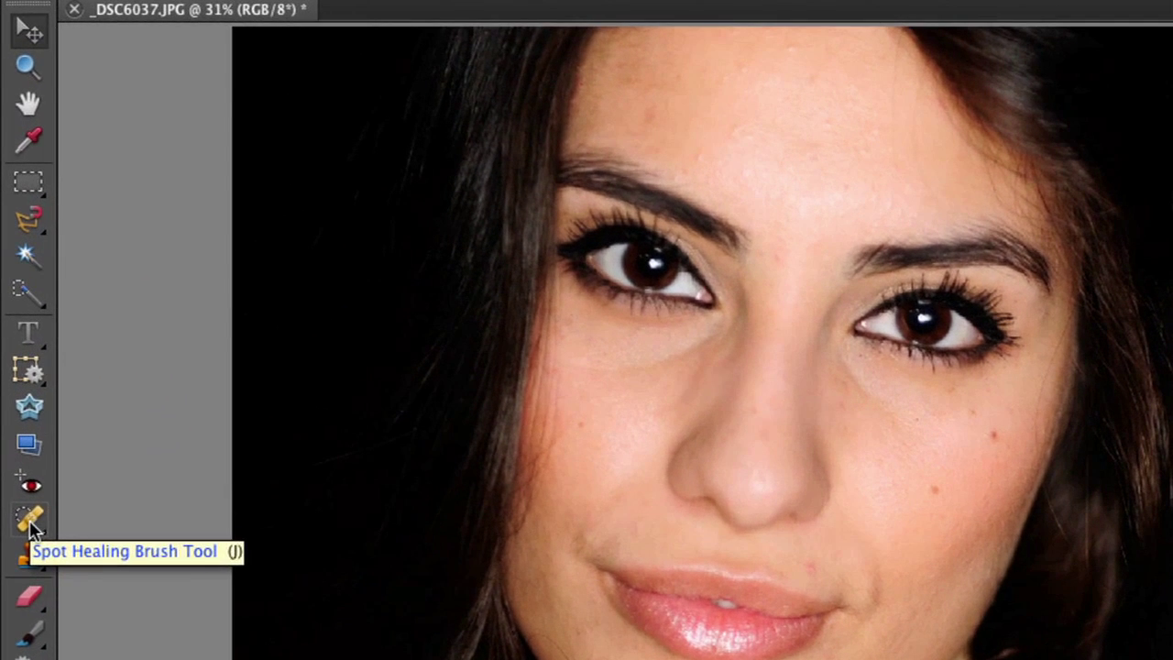
left_click(30, 520)
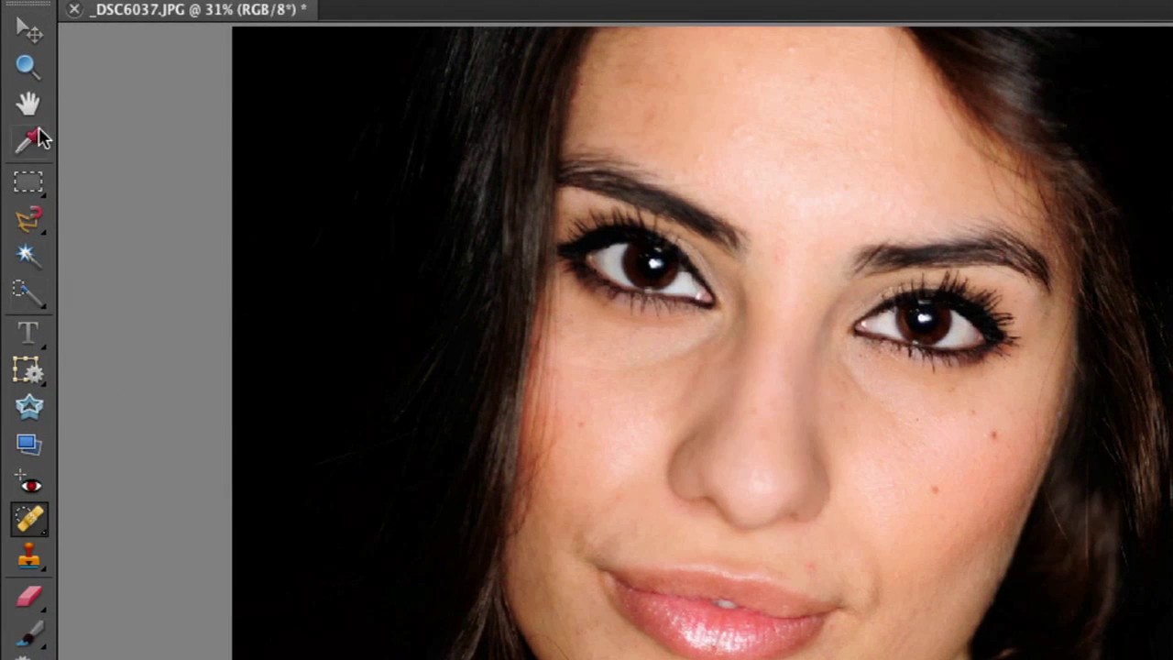
left_click(27, 66)
left_click_drag(731, 252, 1106, 576)
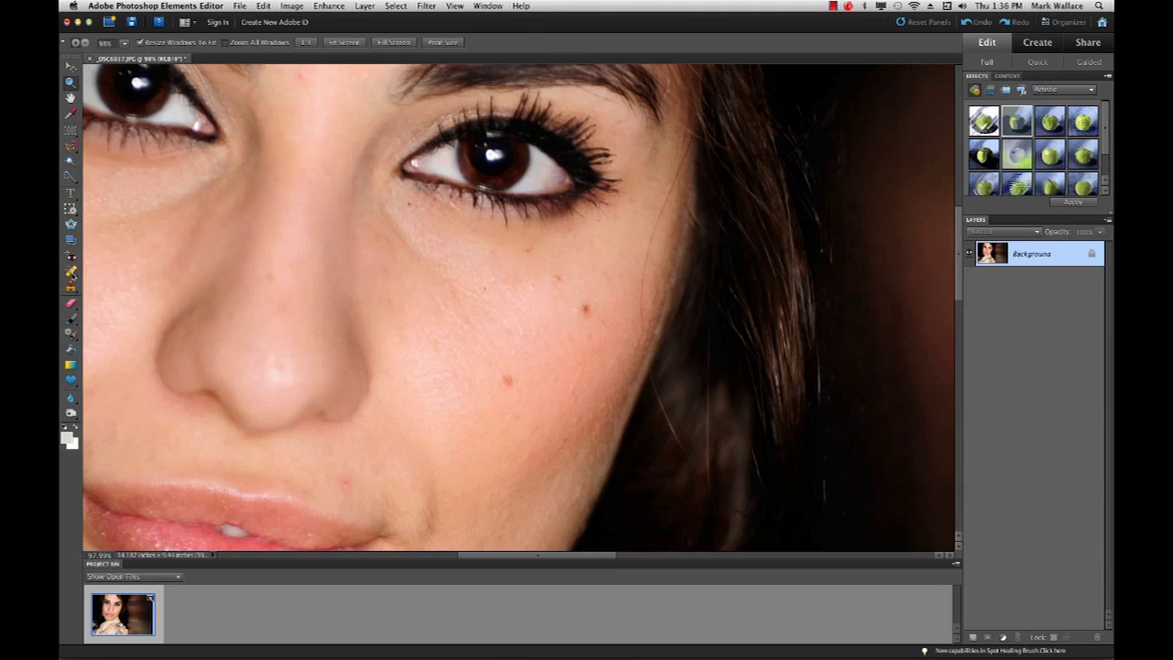
key("j")
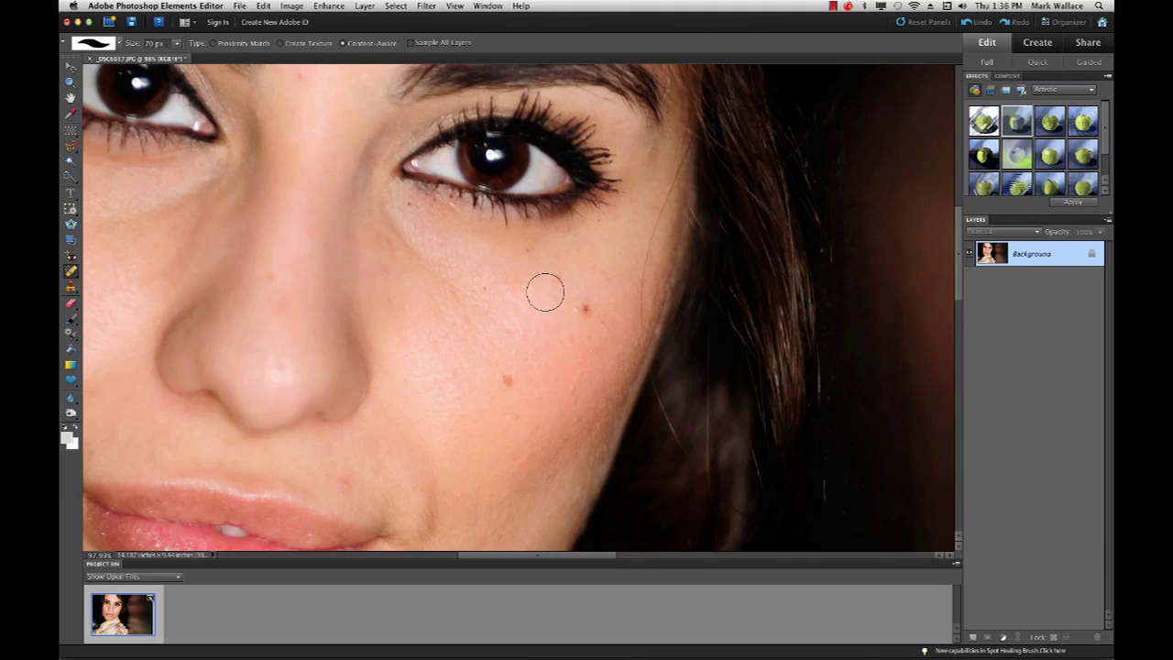
scroll(541, 287, "down", 2)
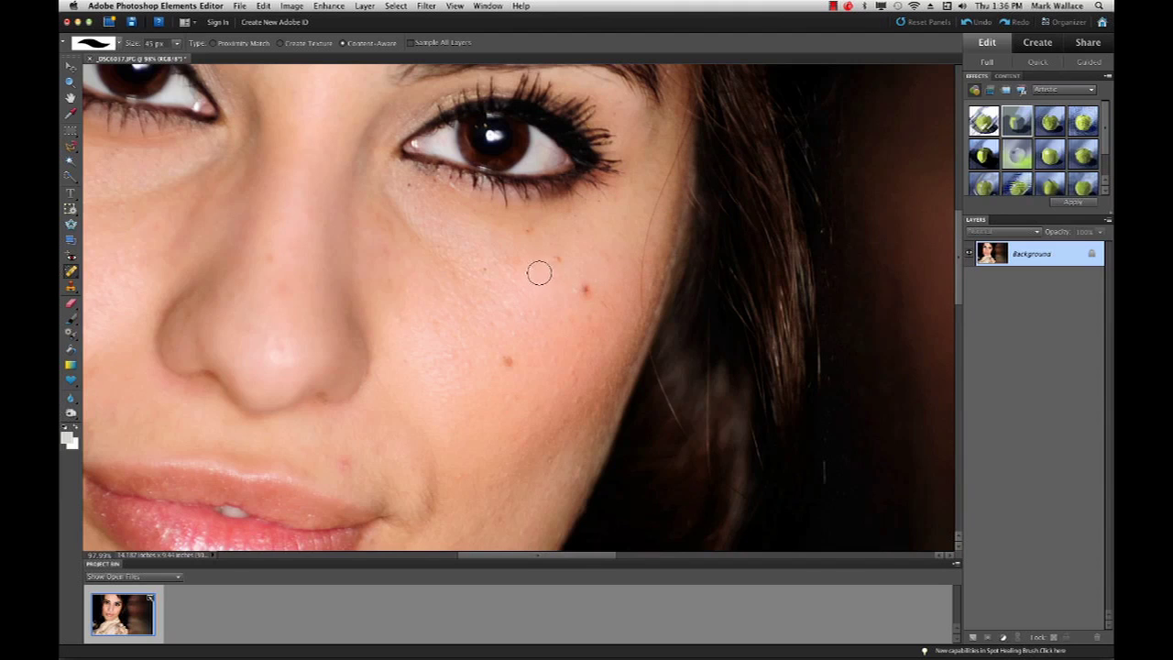
Step: Heal the moles and small blemishes on the cheek beneath the eye with the Spot Healing Brush
left_click(585, 290)
left_click(558, 264)
left_click(528, 233)
left_click(511, 360)
left_click_drag(594, 208, 576, 235)
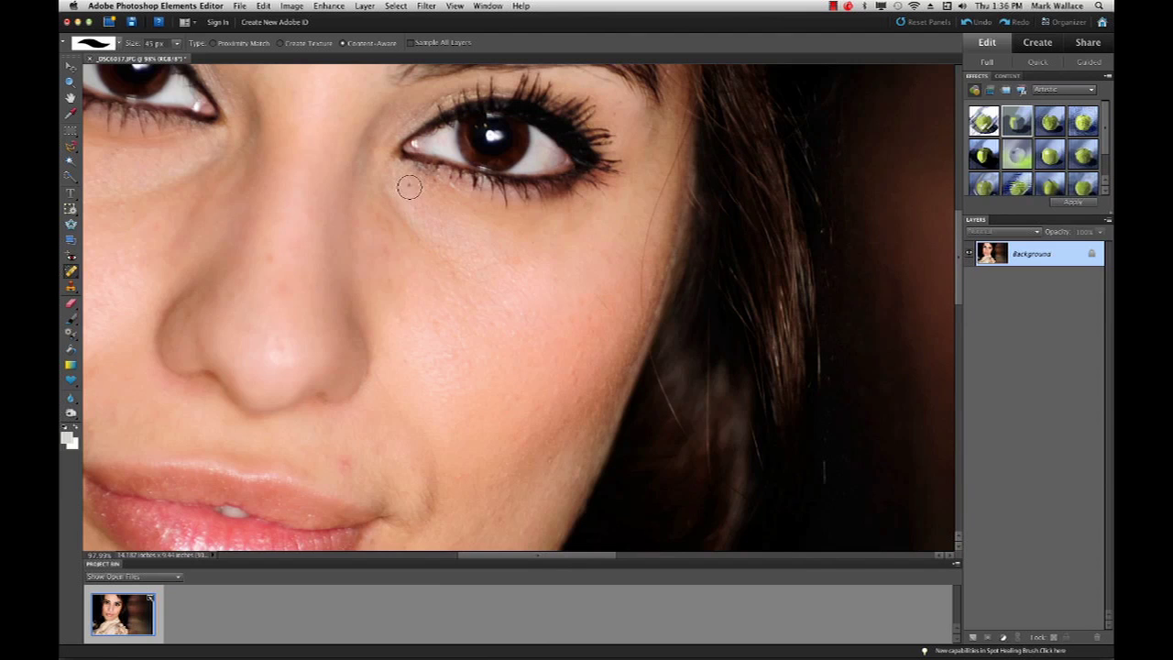
Step: Heal the remaining spots around the mouth, on the chin, the other cheek and the nose
mouse_move(405, 392)
left_mouse_down()
mouse_move(528, 288)
mouse_move(587, 283)
left_mouse_up()
left_click(575, 313)
left_click(550, 466)
left_click_drag(518, 485, 539, 491)
left_click(348, 489)
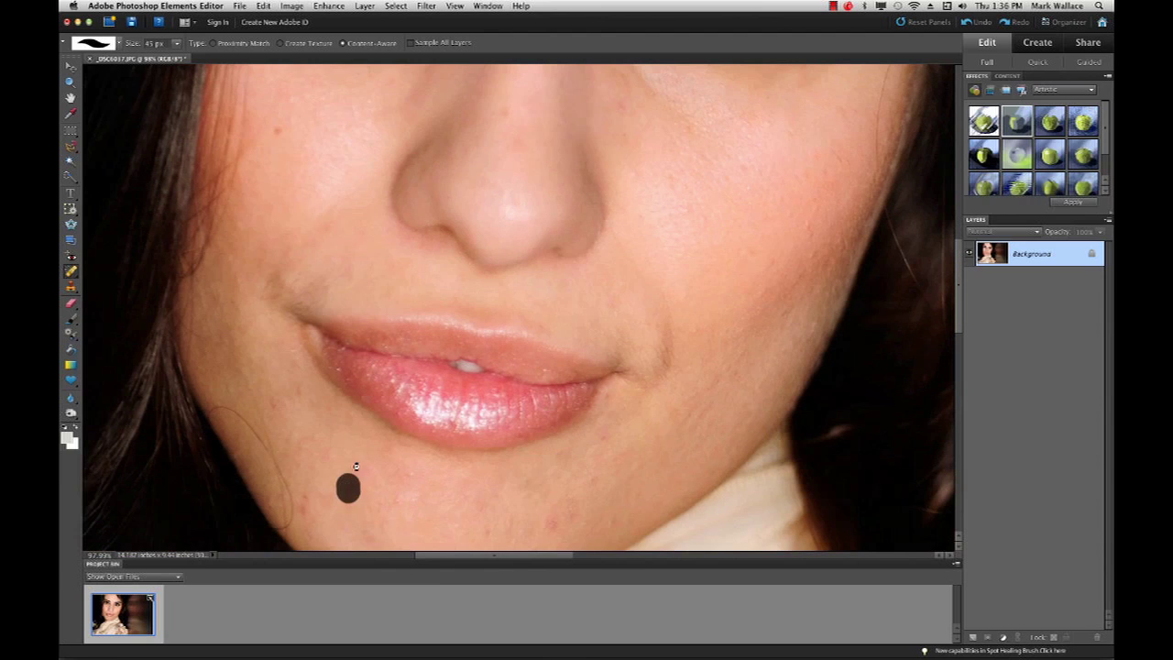
left_click(286, 132)
left_click(506, 120)
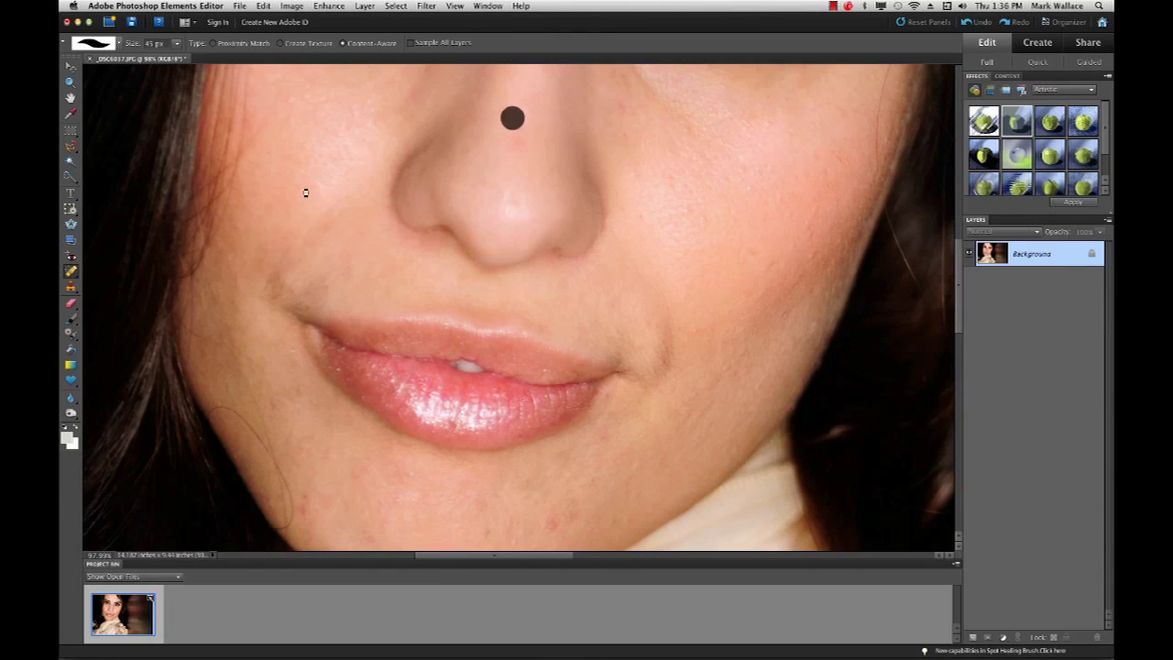
Step: Fit the whole portrait on screen and check its thumbnail among the open files
left_click(72, 98)
double_click(71, 98)
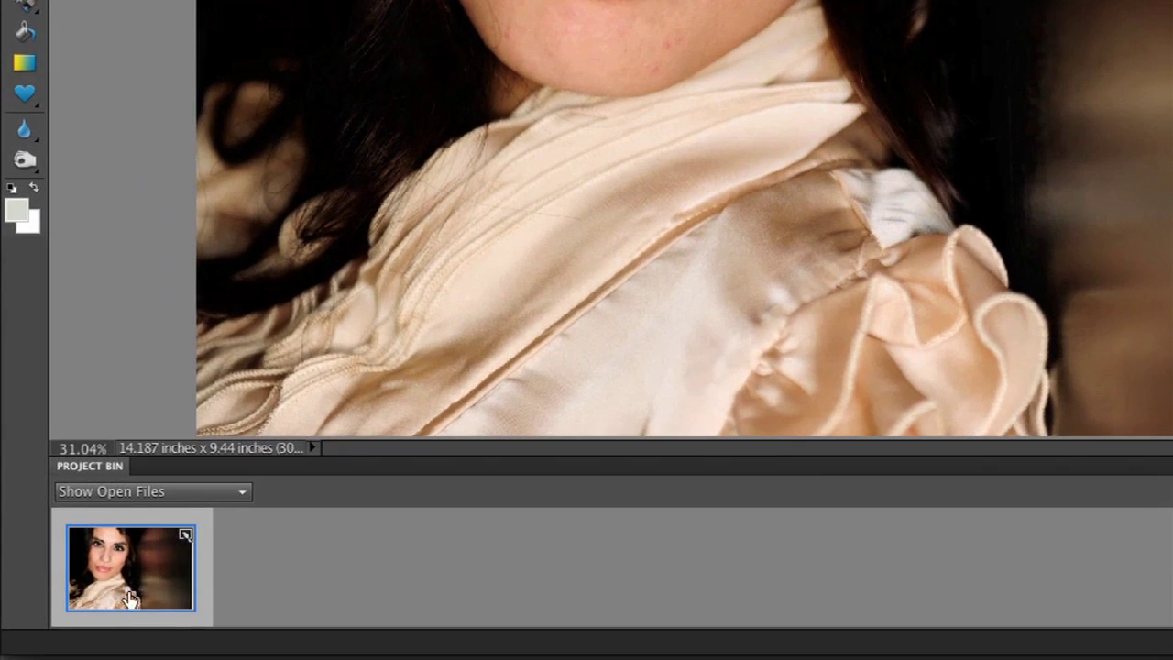
left_click_drag(130, 599, 173, 581)
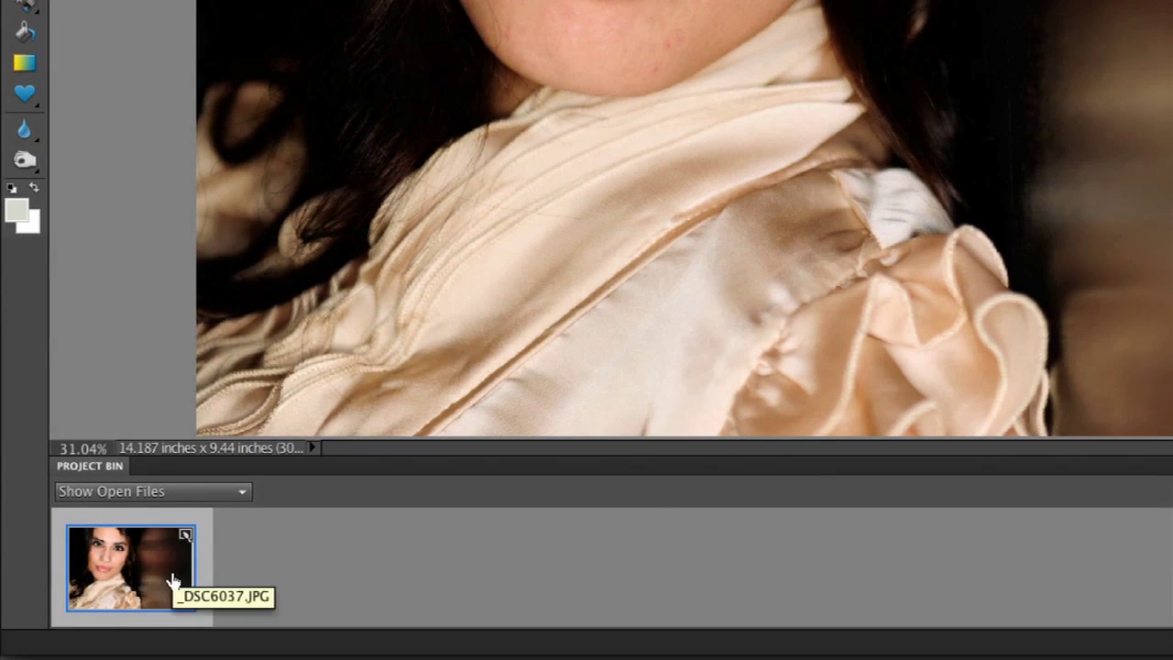